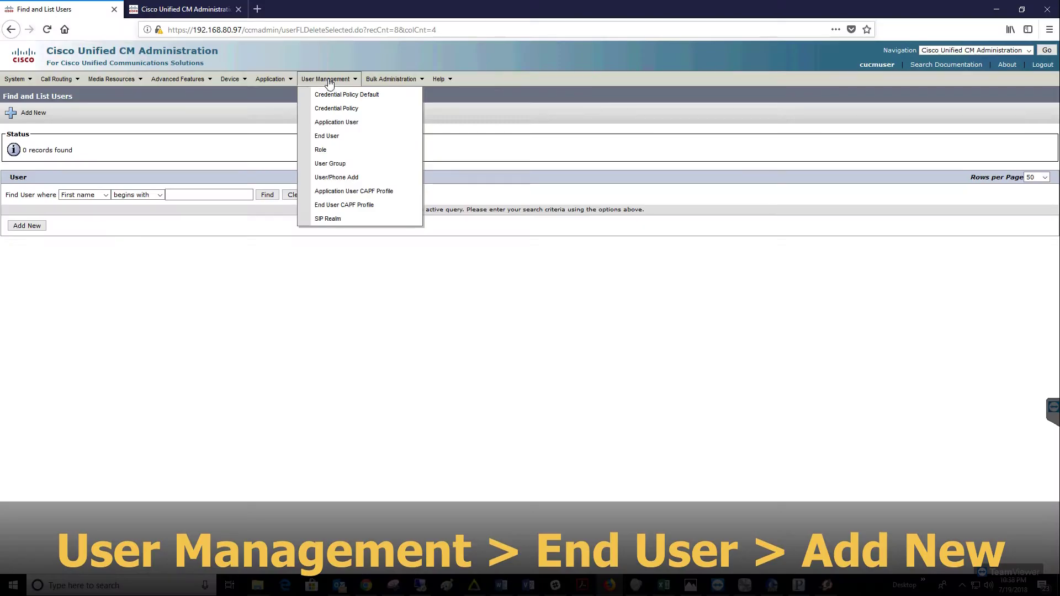
Start a new end user with User ID 9000, a confirmed password and last name 9000
left_click(328, 139)
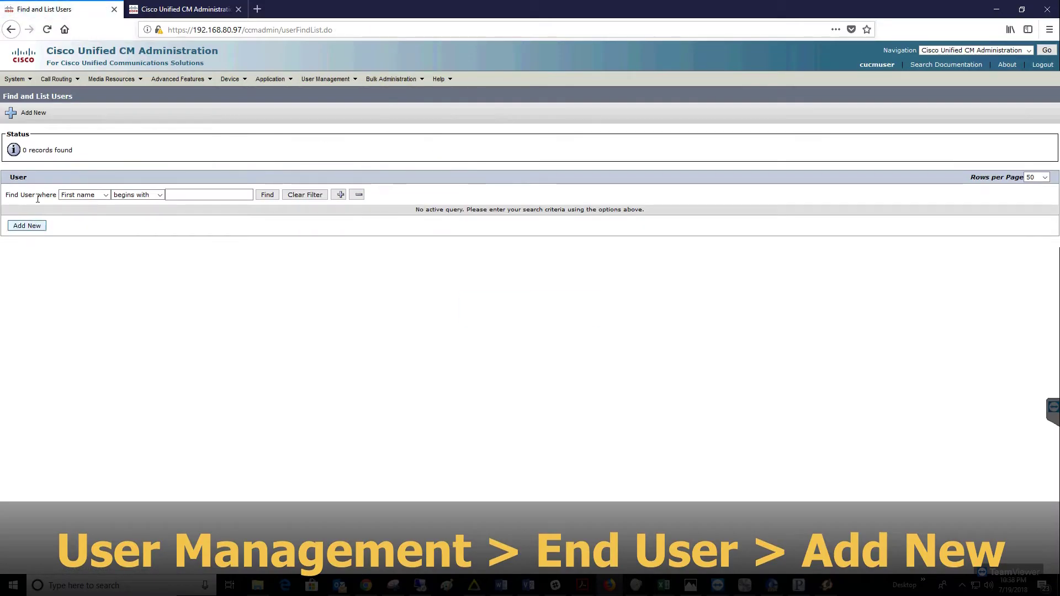
left_click(27, 226)
left_click(105, 189)
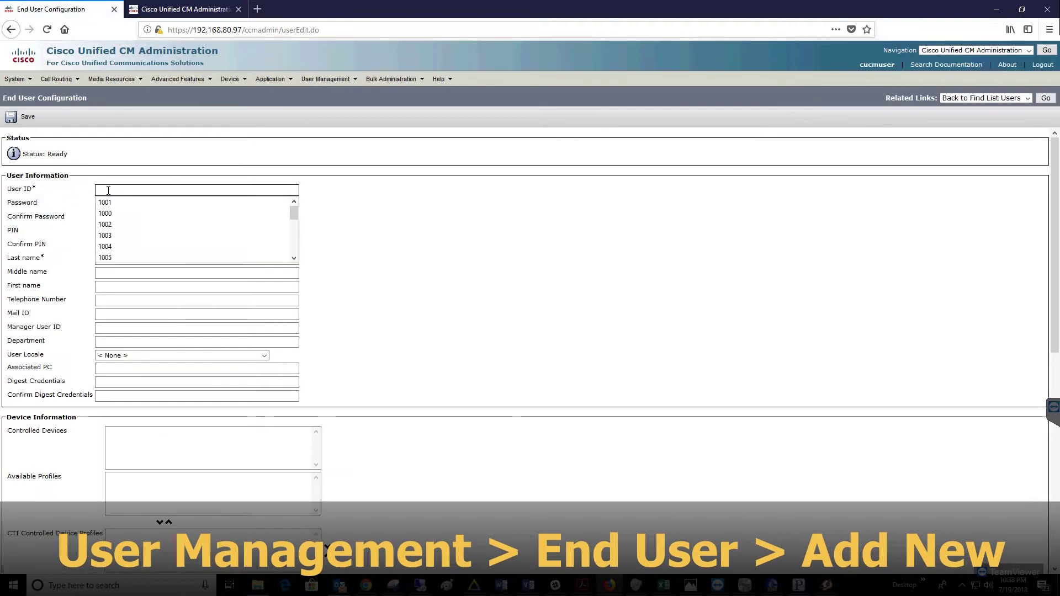
type("1")
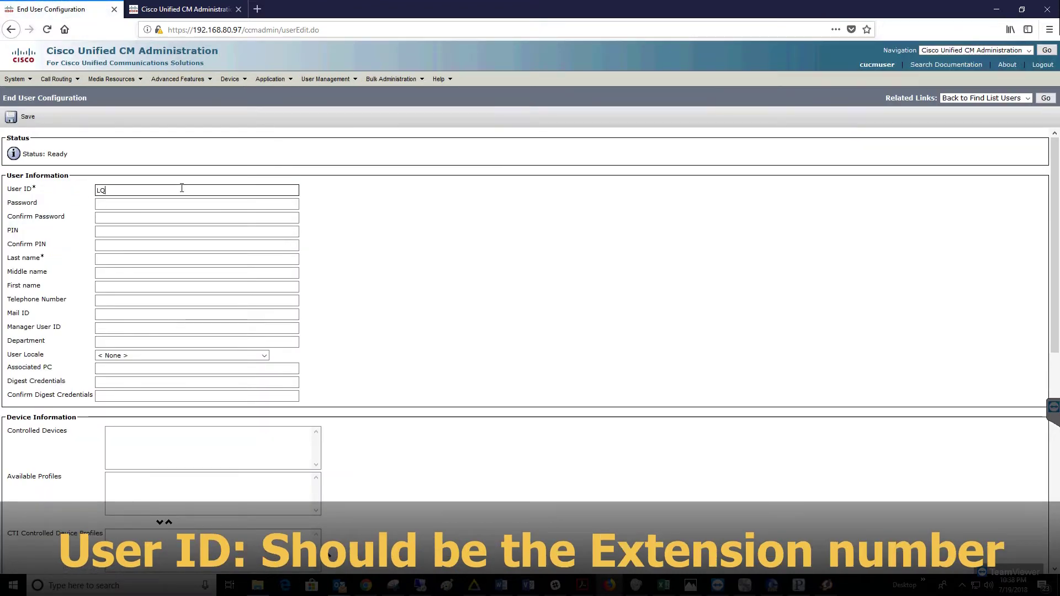
type("9")
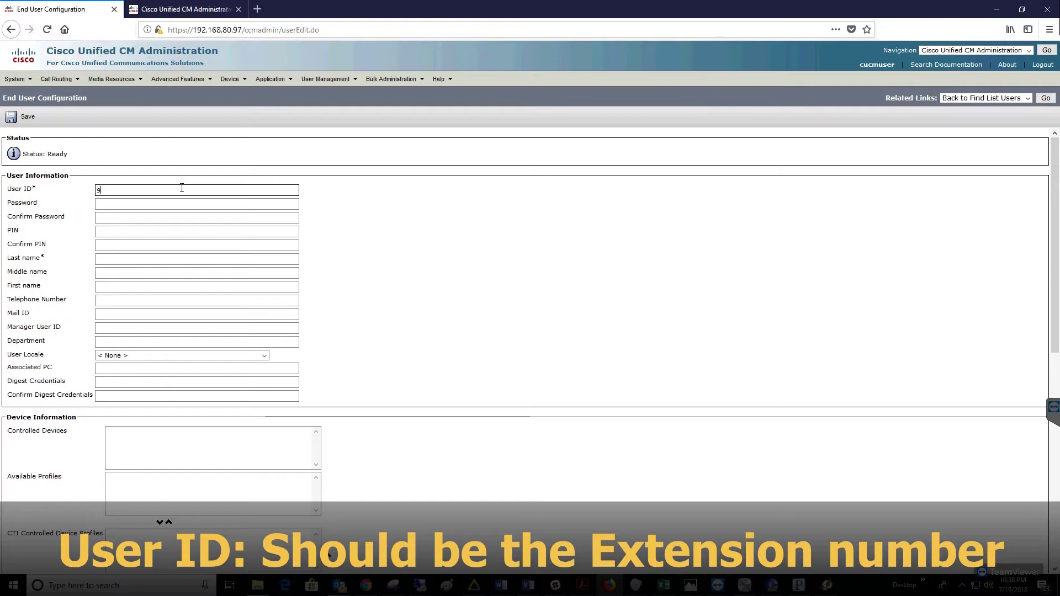
type("000")
left_click(123, 203)
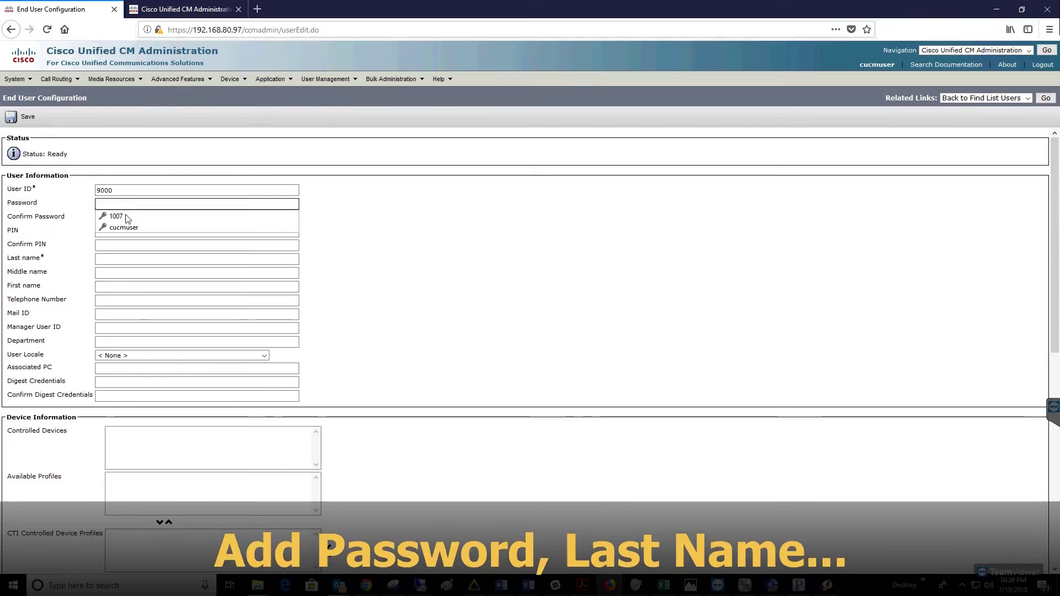
left_click(124, 222)
left_click(119, 216)
left_click(123, 241)
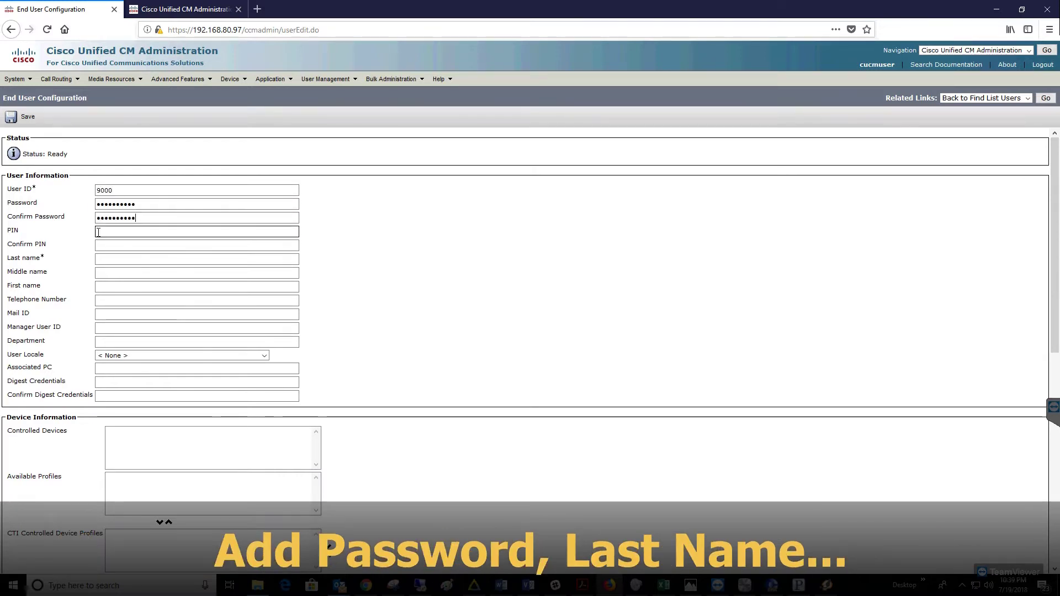
left_click(109, 259)
type("9000")
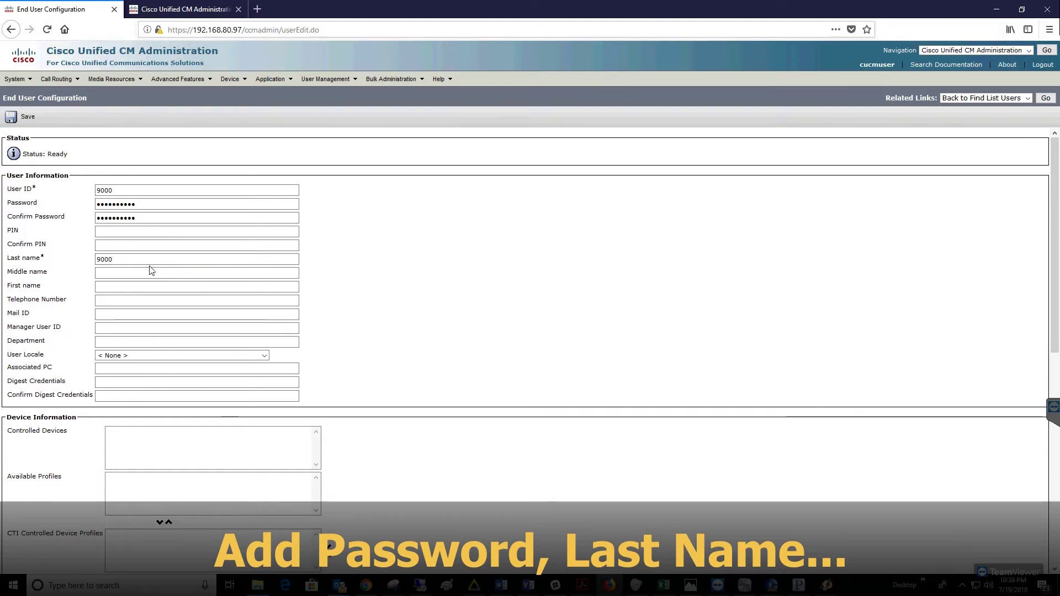
Set locale English, United States, fill matching digest credentials, and save user 9000
left_click(116, 357)
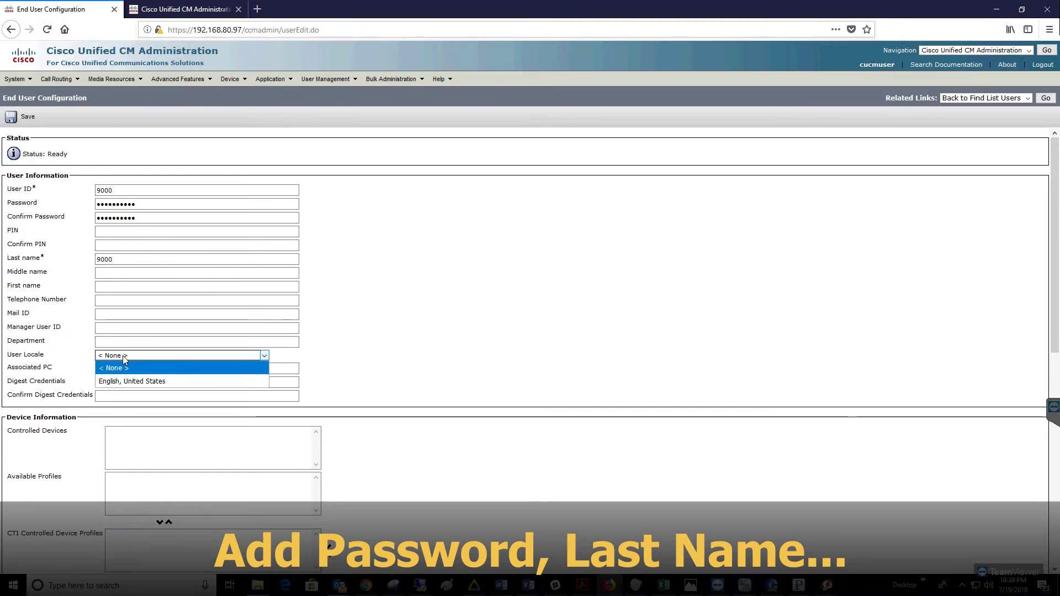
left_click(124, 382)
left_click(109, 382)
left_click(124, 406)
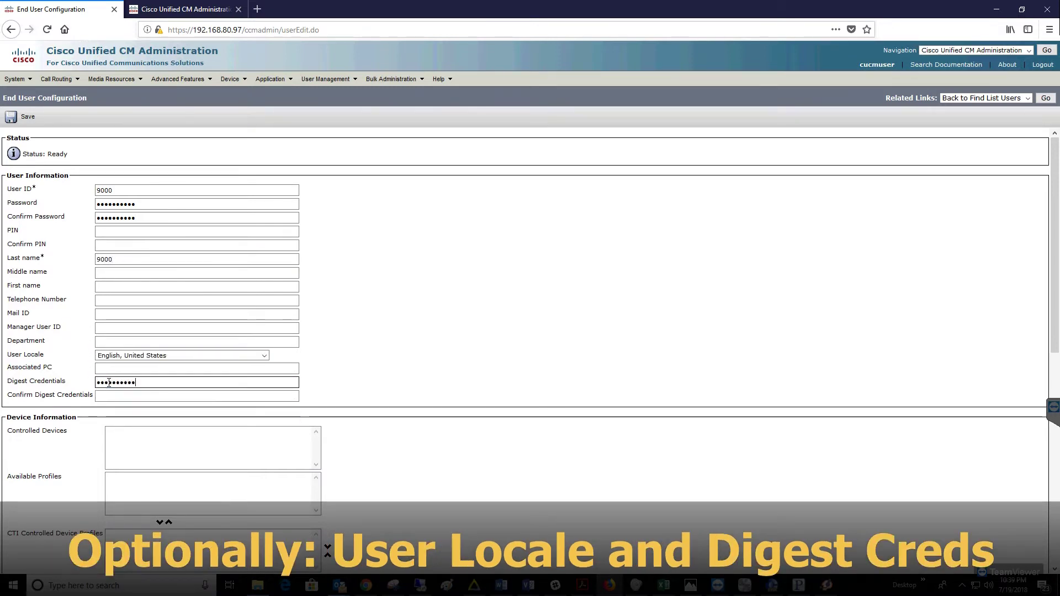
left_click(108, 397)
type("c")
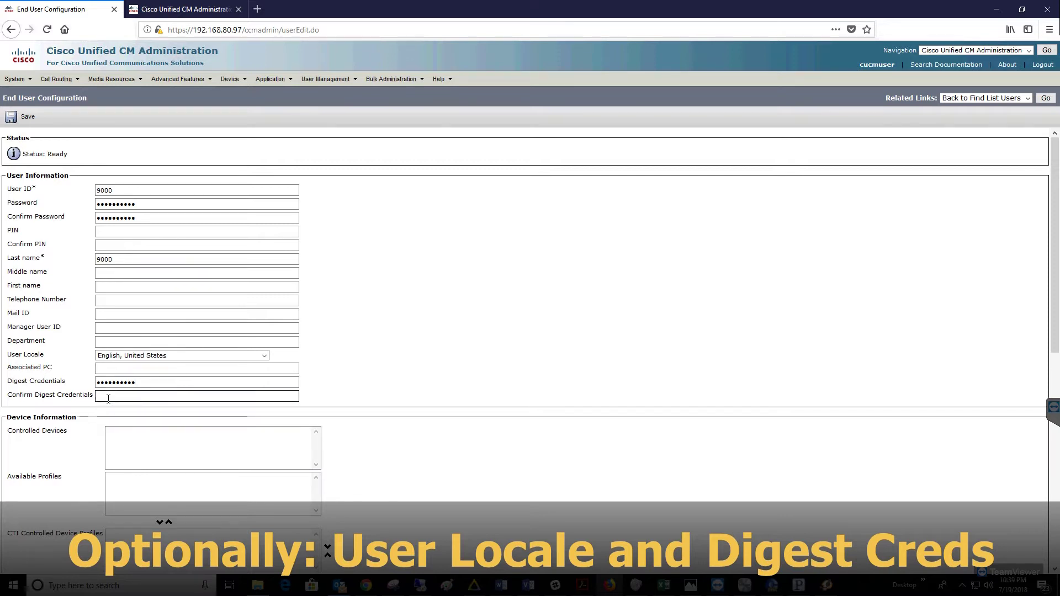
key("BackSpace")
key("BackSpace")
key("Down")
key("Down")
key("Return")
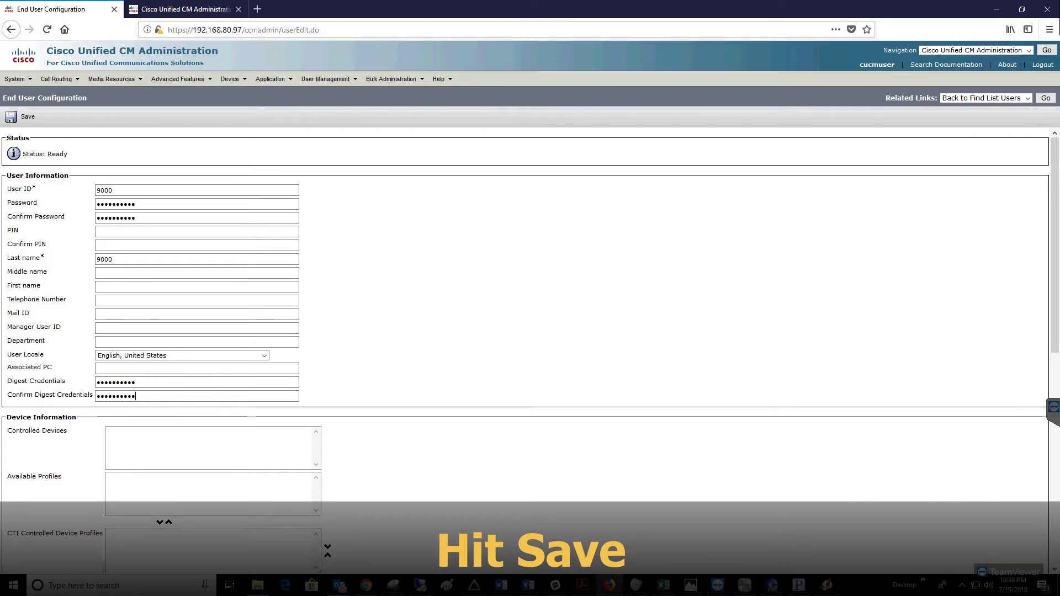
left_click(20, 118)
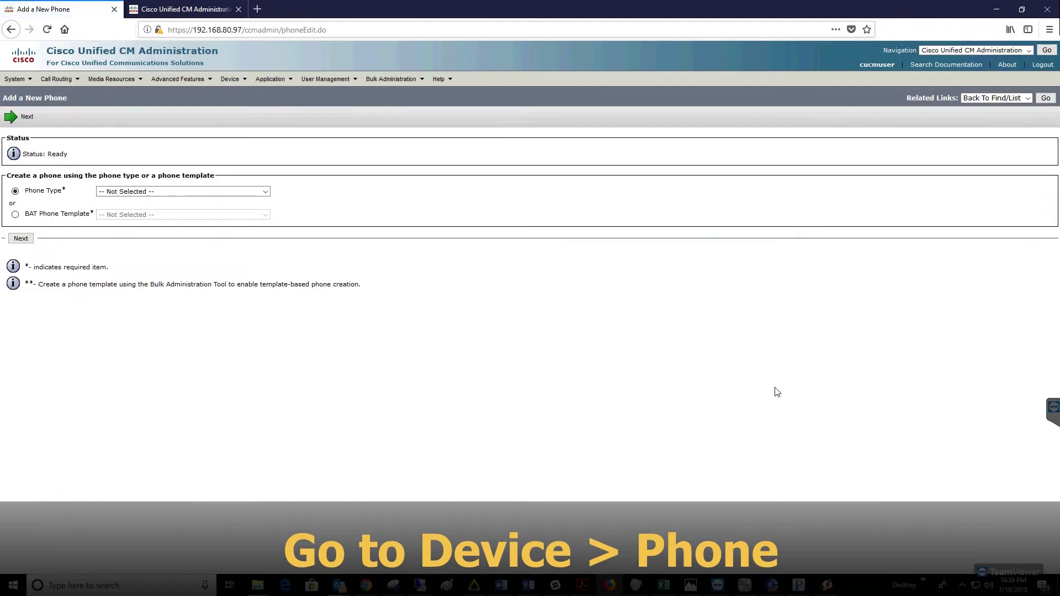
Choose Third-party SIP Device (Advanced) as the new phone type
left_click(264, 192)
left_click_drag(265, 227, 276, 414)
left_click(227, 428)
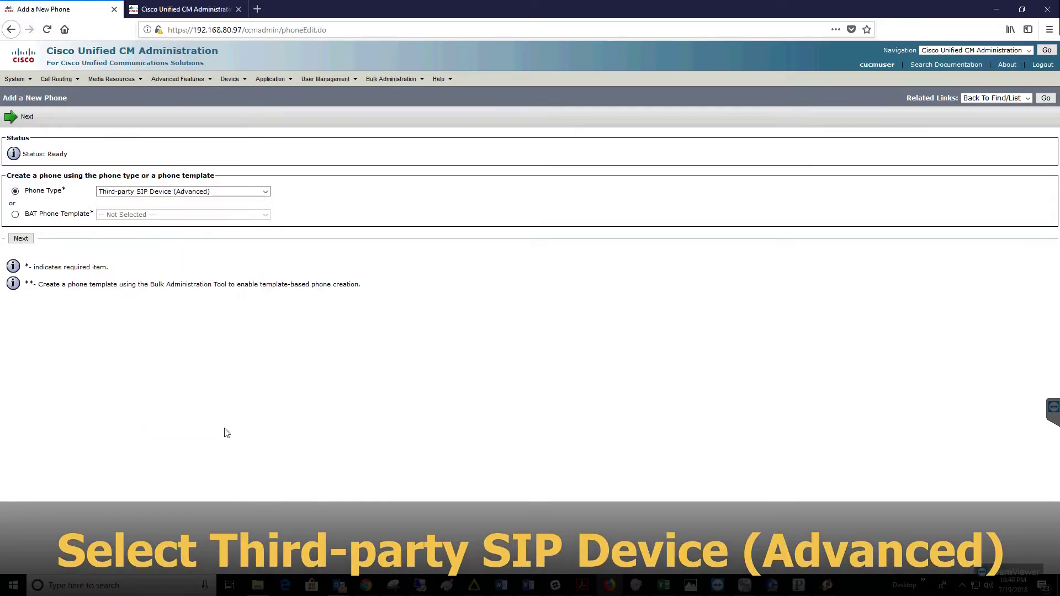
left_click(21, 239)
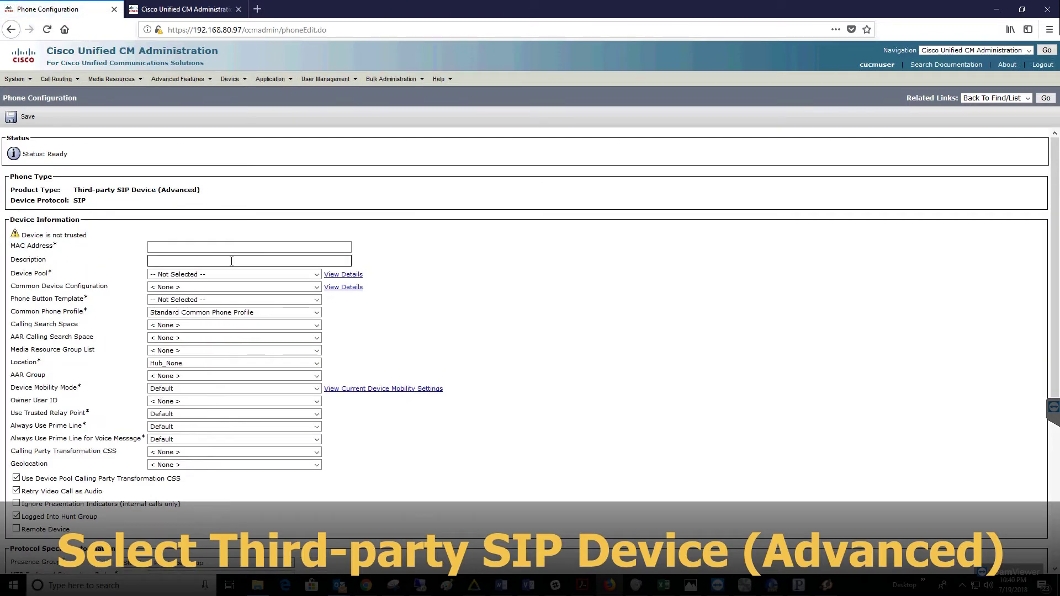
left_click(224, 247)
left_click(225, 258)
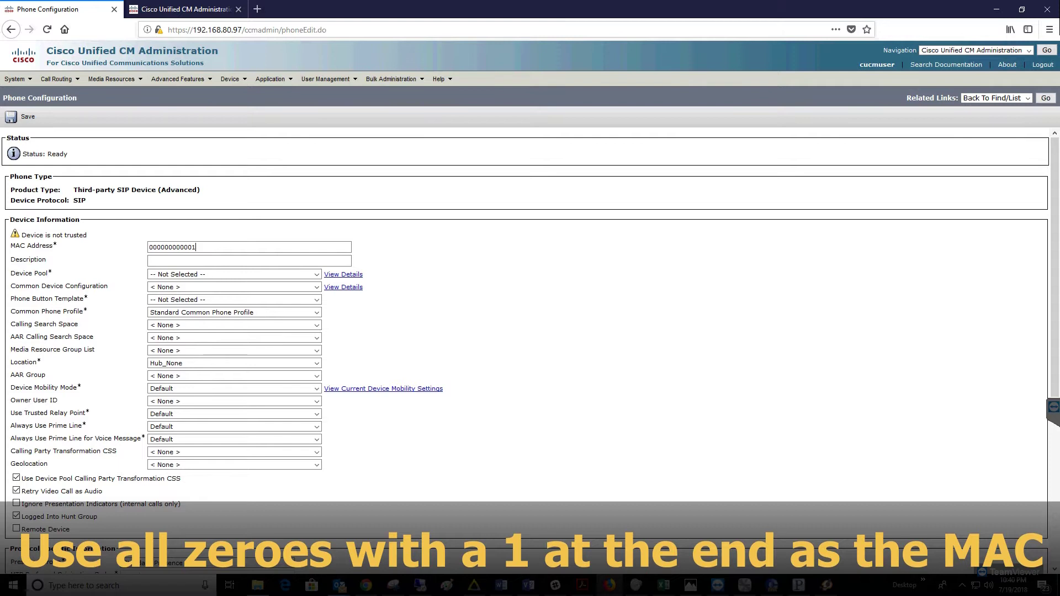
left_click(275, 274)
left_click(262, 297)
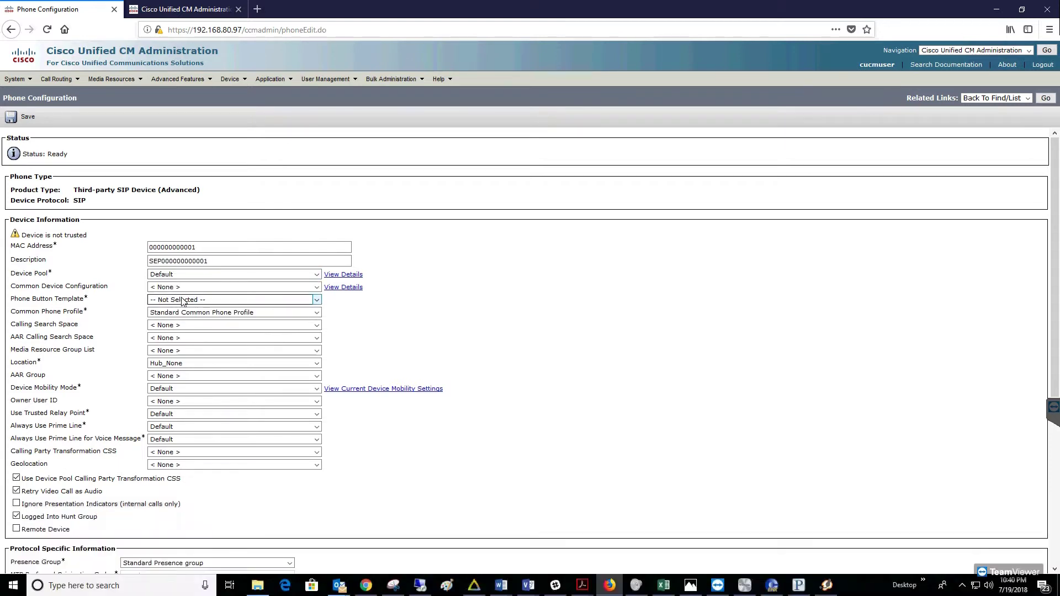
left_click(185, 300)
left_click(184, 338)
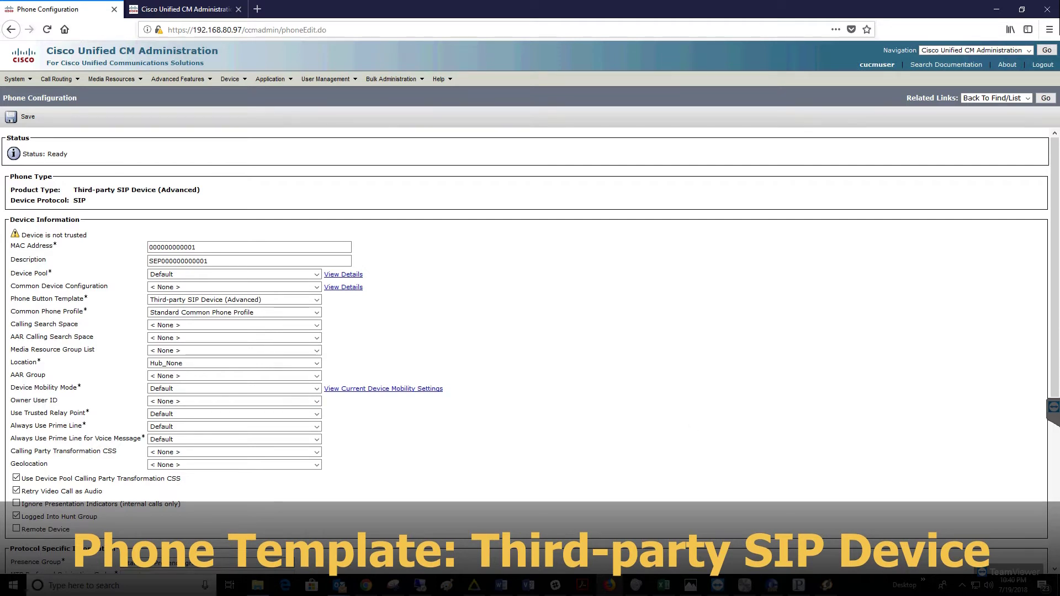
left_click(243, 401)
left_click(249, 429)
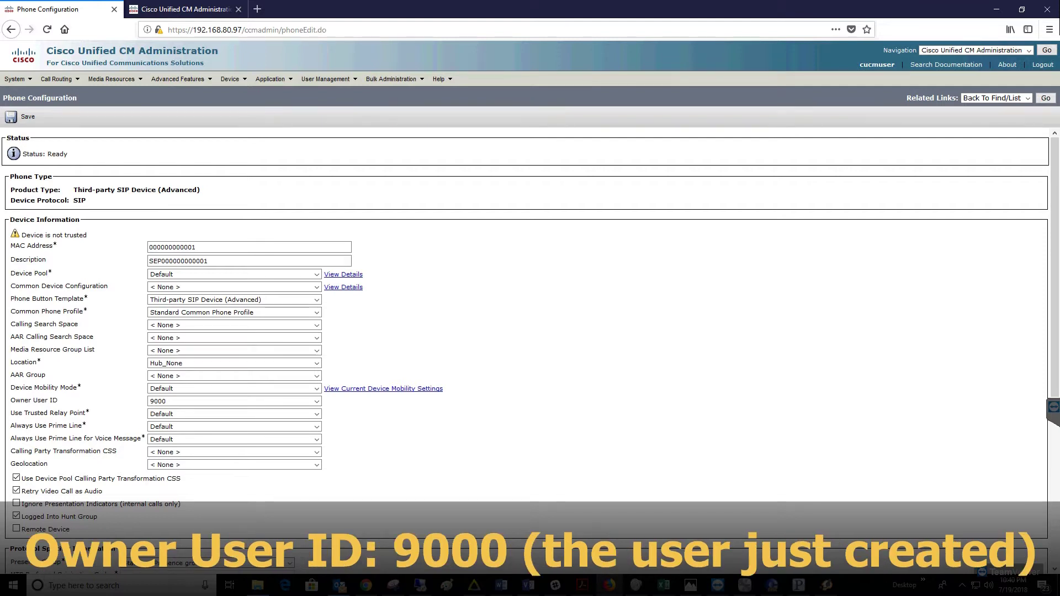
Set SIP Profile to Standard SIP Profile and digest user to 9000, then save the phone
scroll(375, 471, "down", 5)
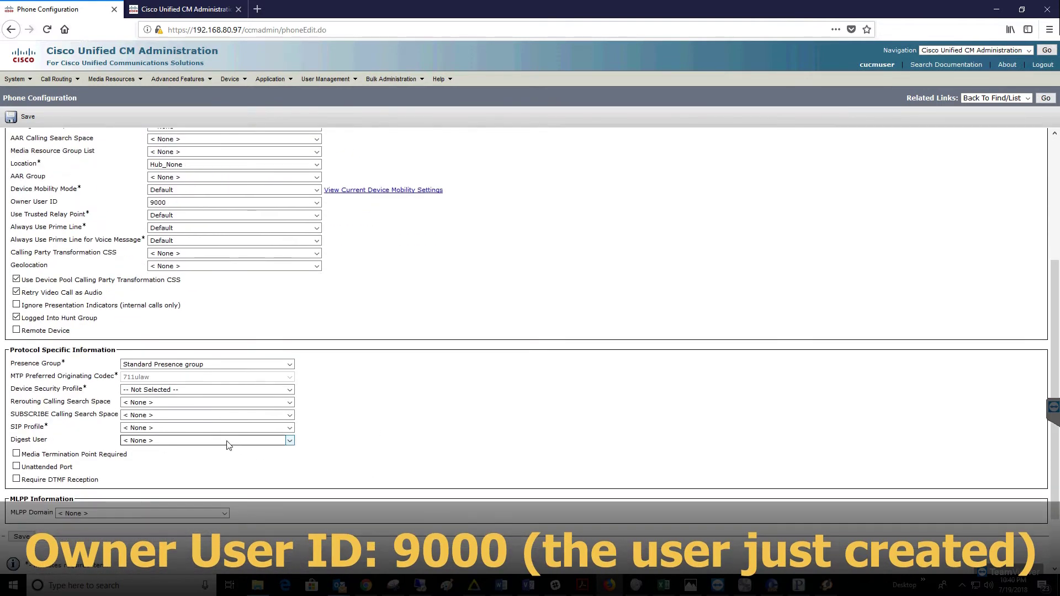
left_click(212, 431)
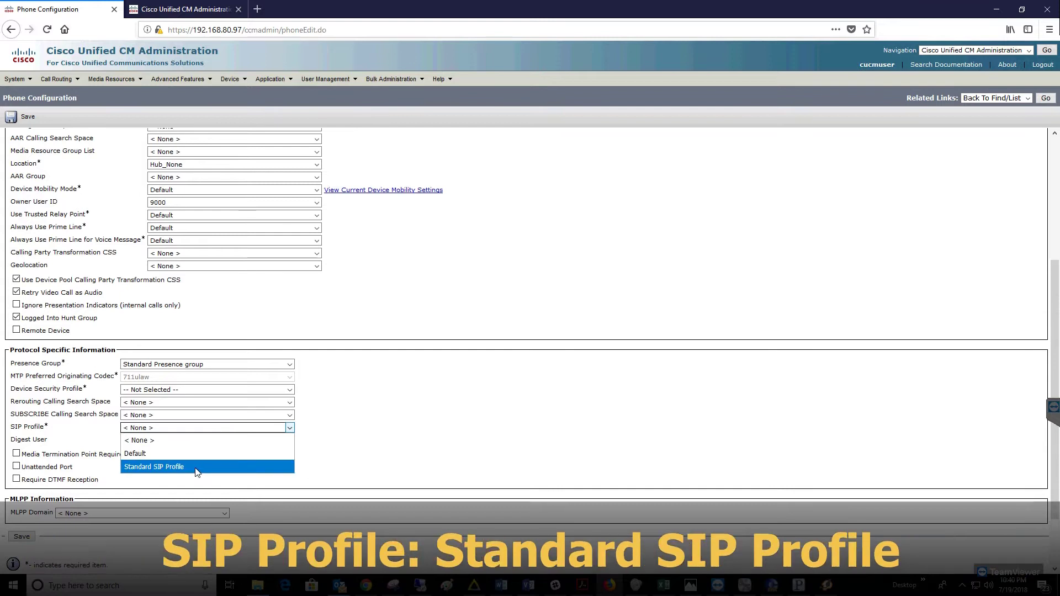
left_click(200, 465)
left_click(190, 441)
left_click(182, 465)
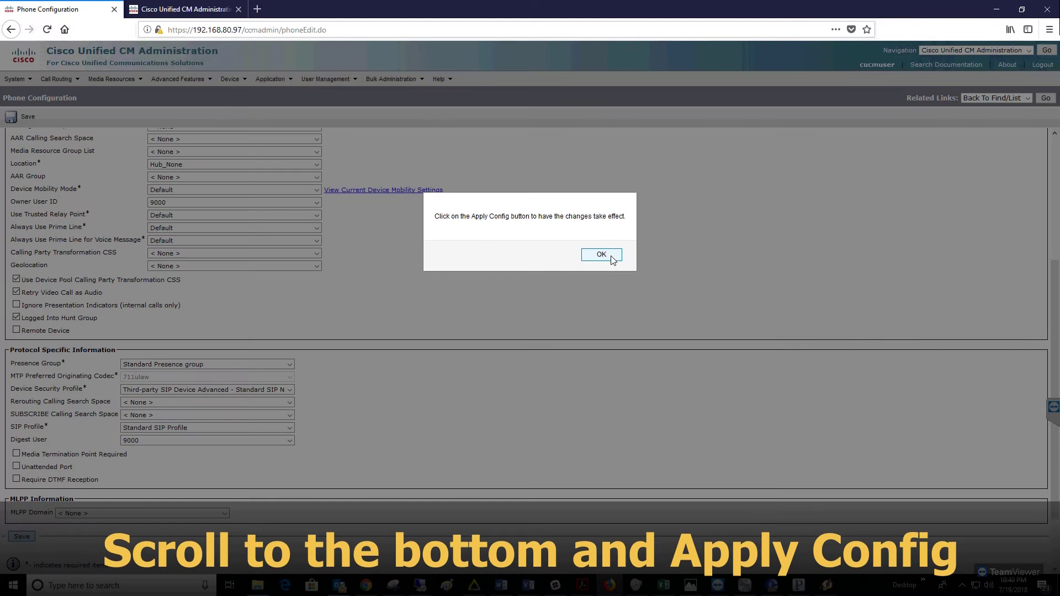
left_click(609, 254)
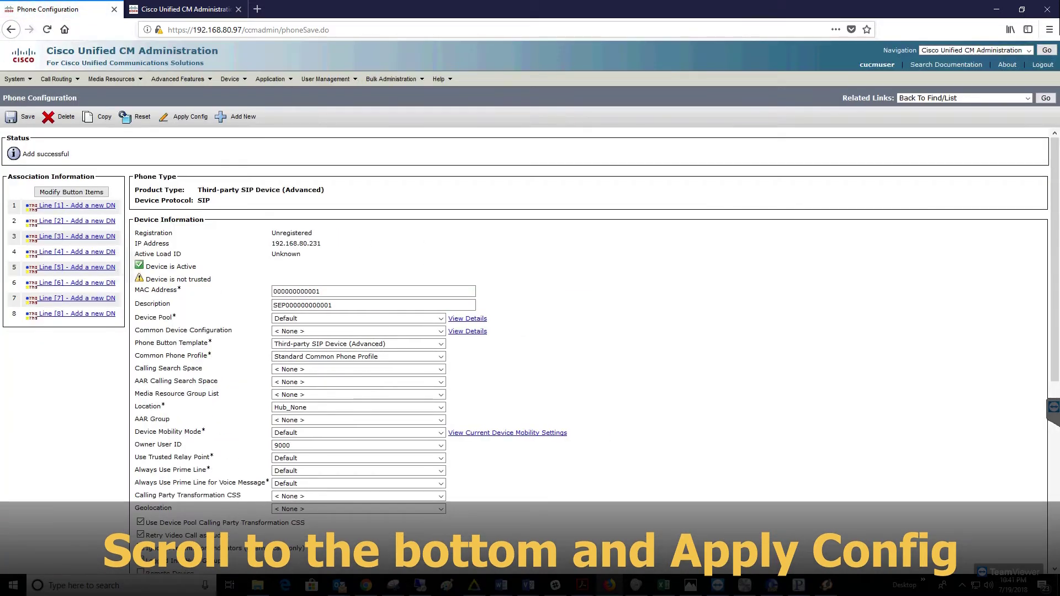
scroll(653, 275, "down", 1)
scroll(653, 275, "down", 5)
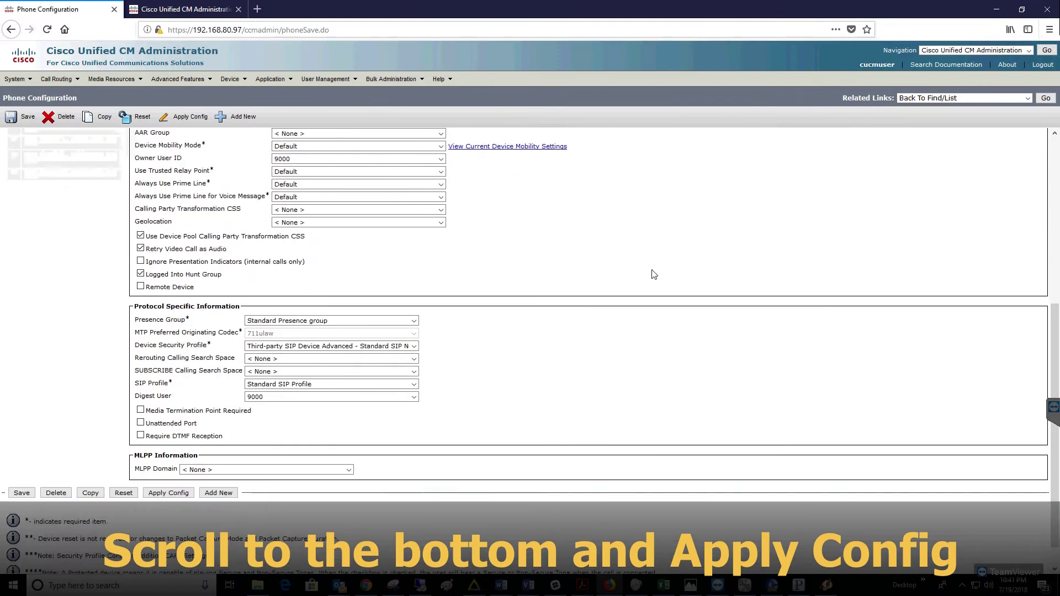
left_click(168, 465)
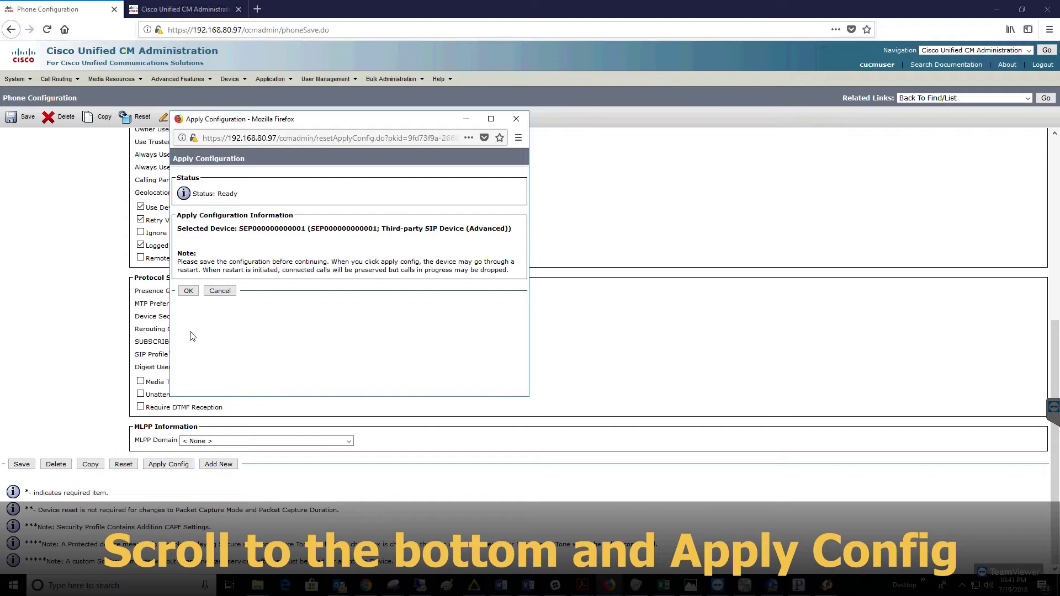
left_click(188, 291)
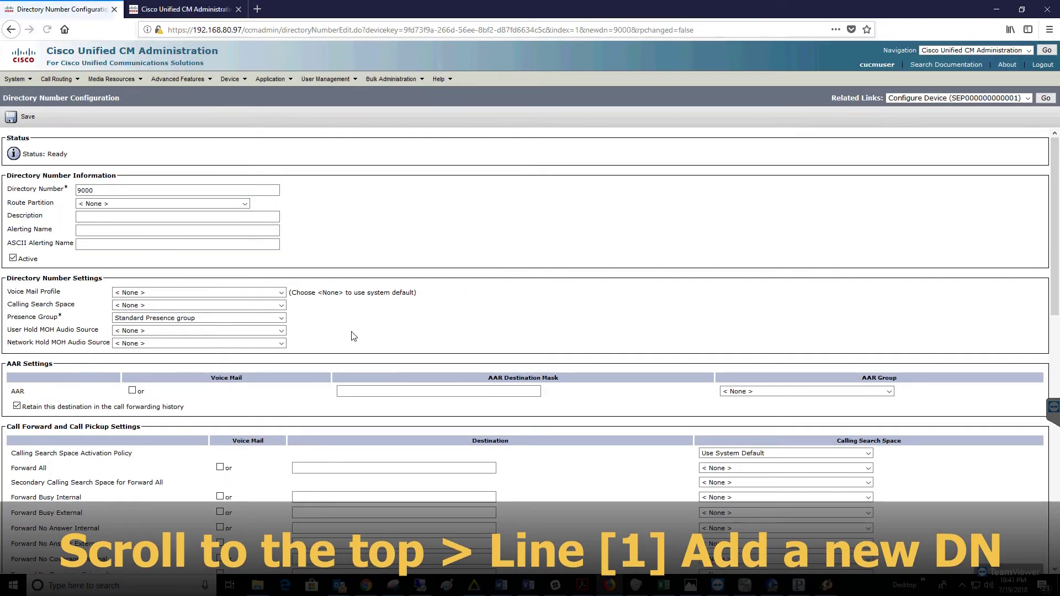
Enter and save directory number 9000 for line 1
left_click(128, 191)
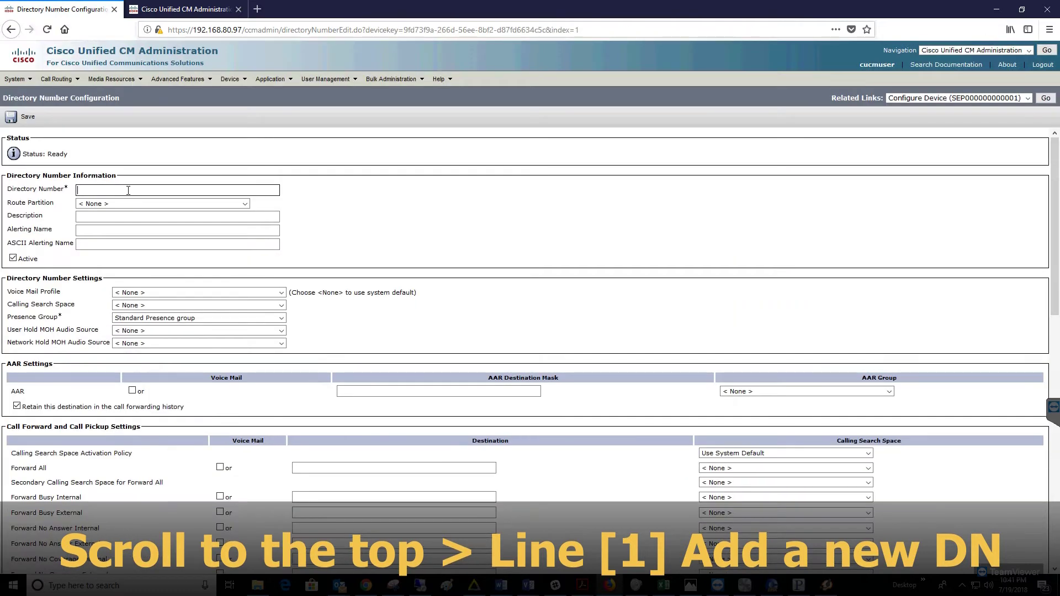
type("9000")
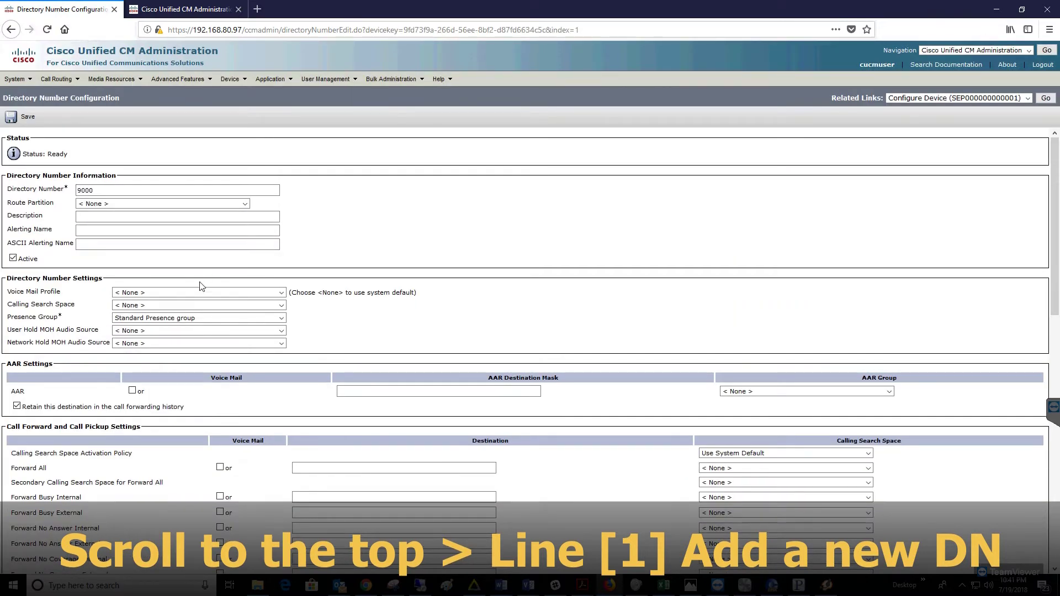
left_click(336, 336)
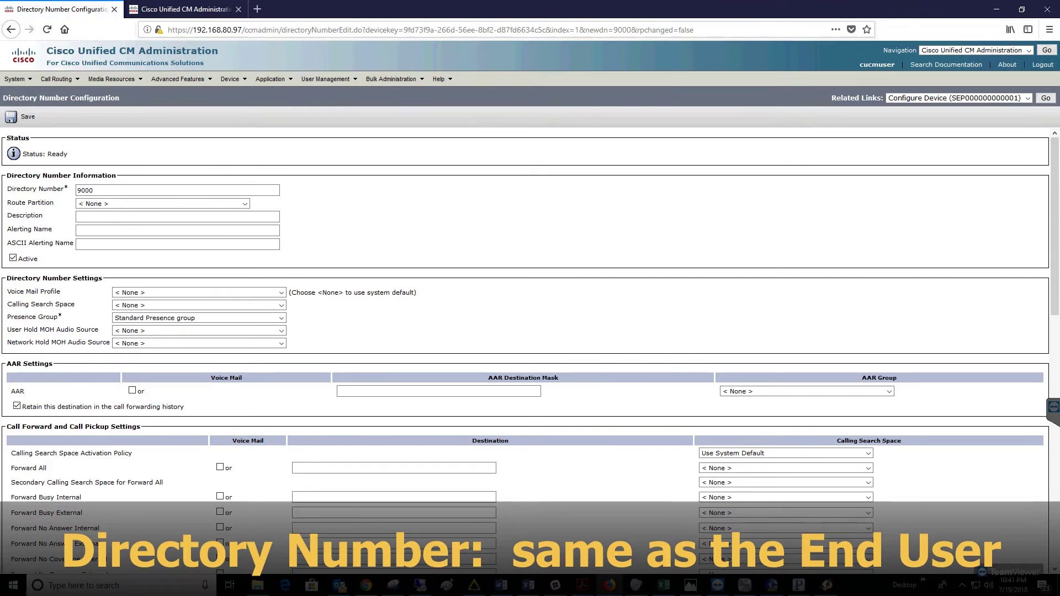
left_click(22, 116)
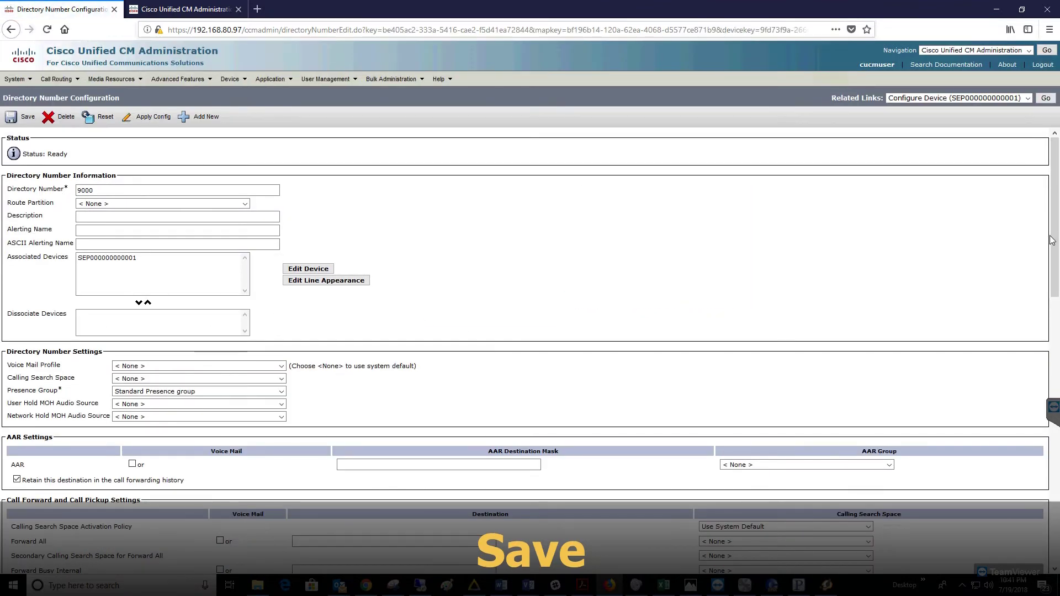
Associate end user 9000 with the 9000 line
left_click_drag(1052, 240, 1053, 516)
left_click(174, 490)
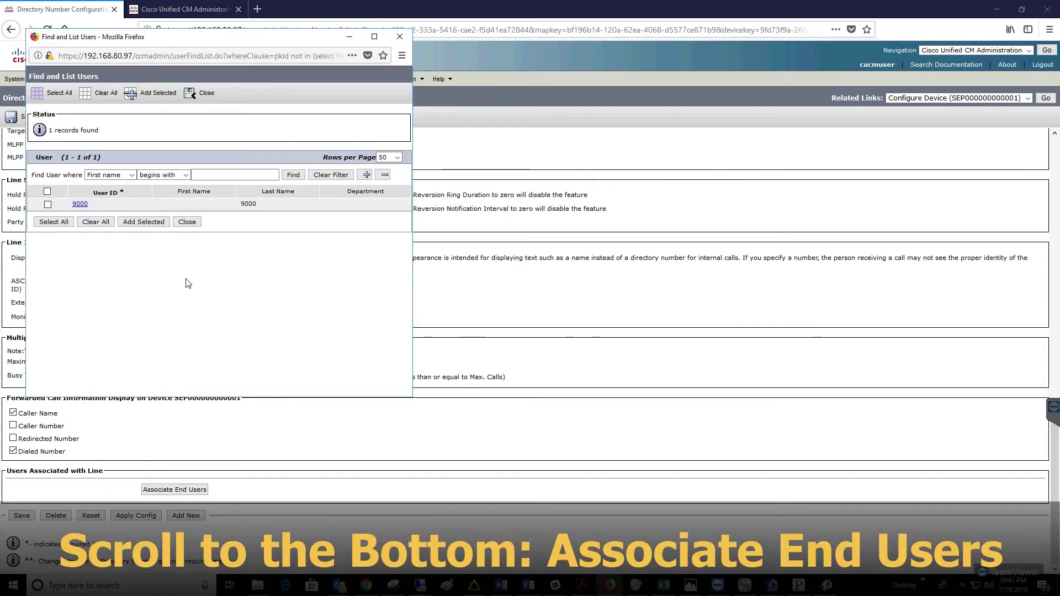
left_click(47, 204)
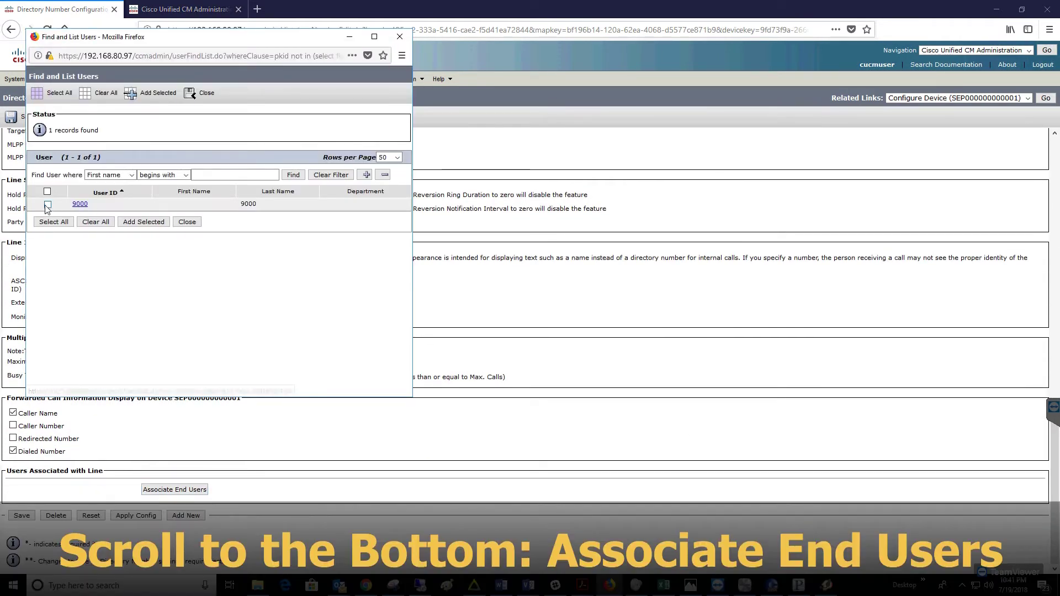
left_click(144, 222)
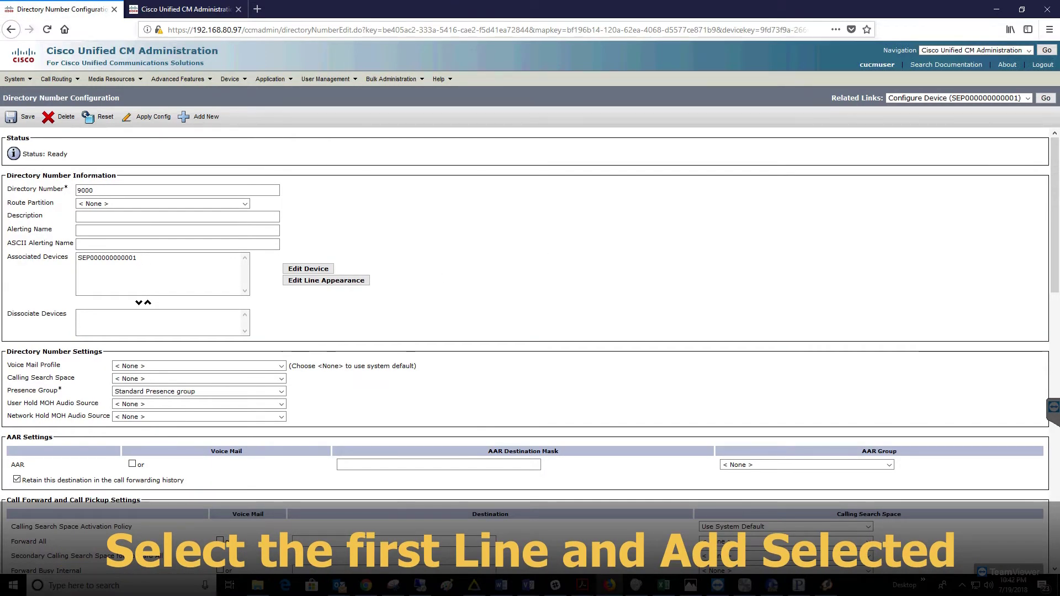
scroll(718, 399, "down", 15)
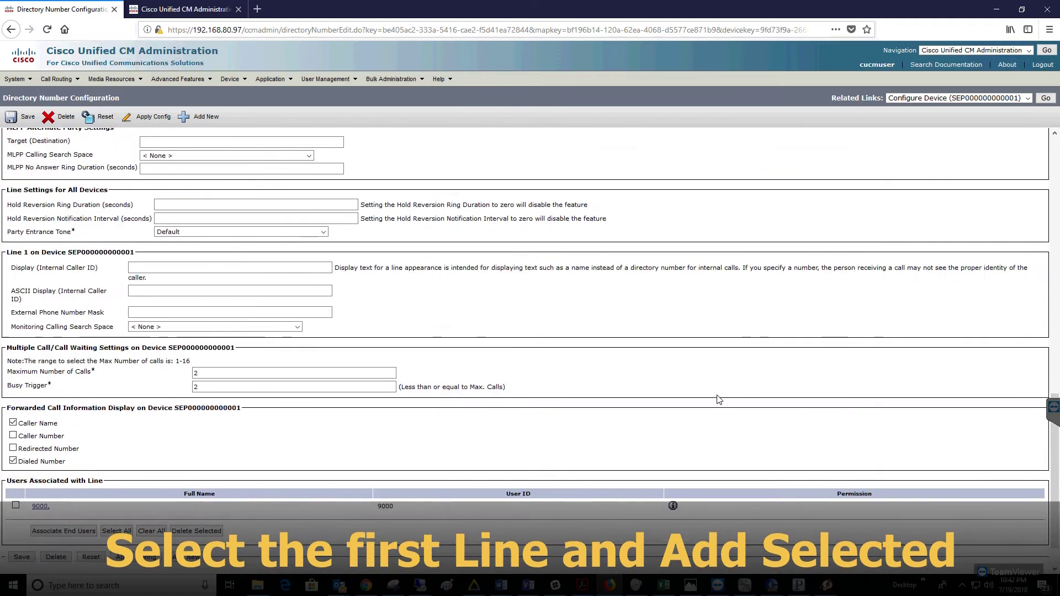
left_click(40, 481)
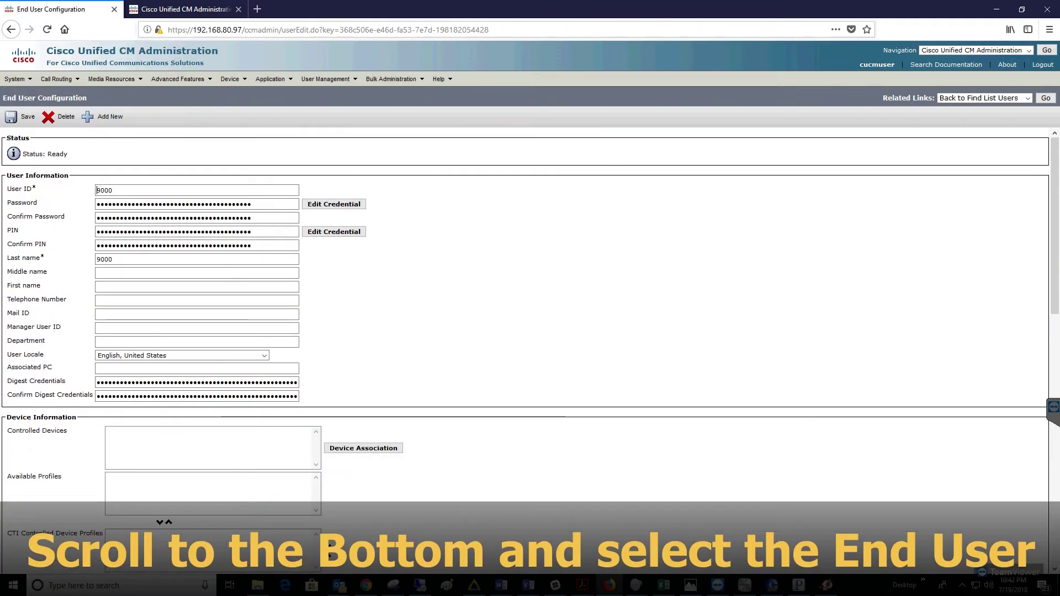
left_click(363, 448)
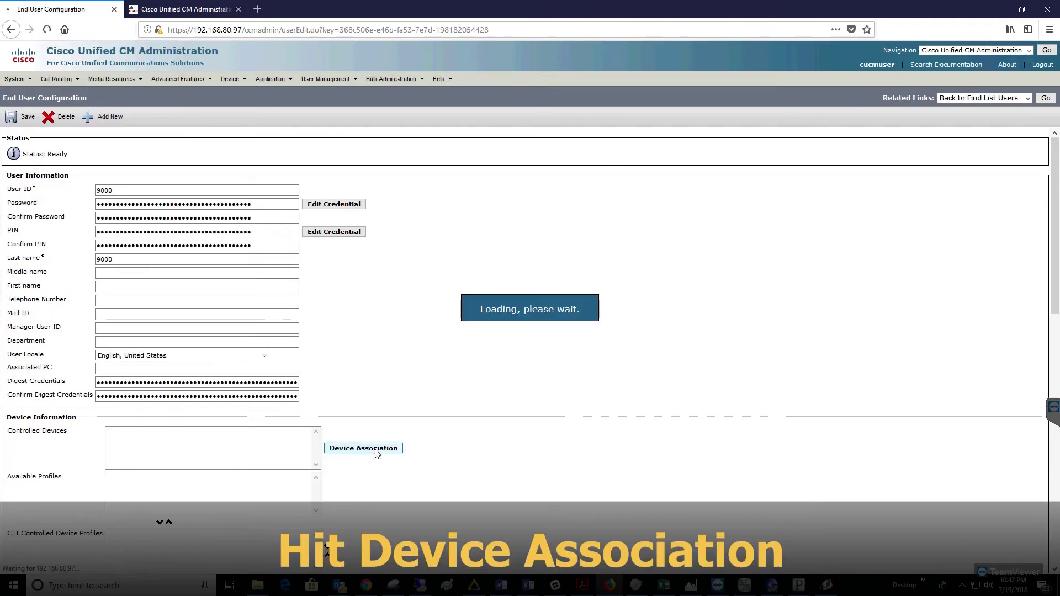
left_click(47, 252)
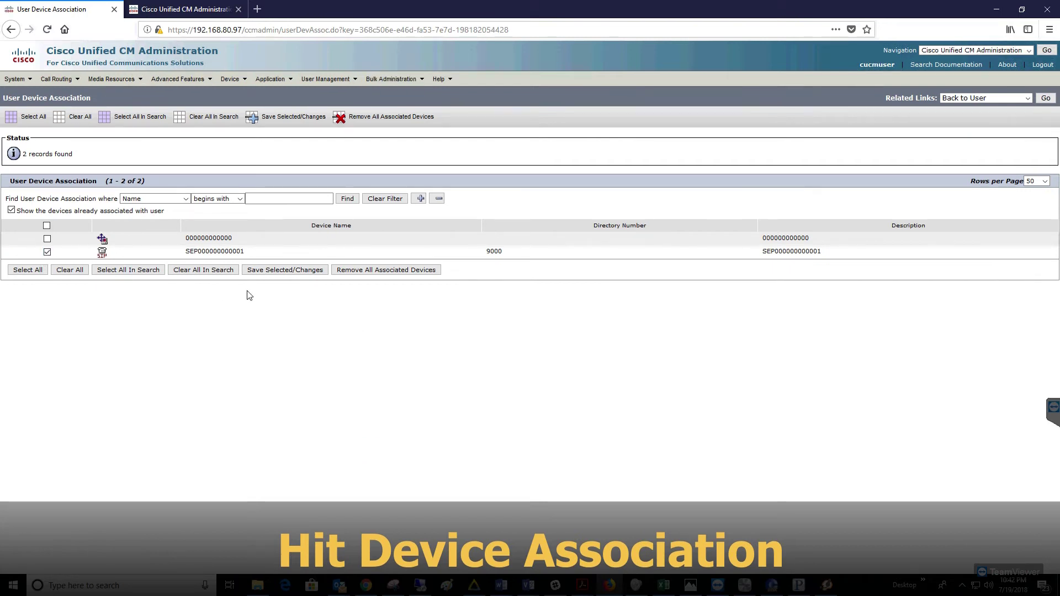
left_click(285, 270)
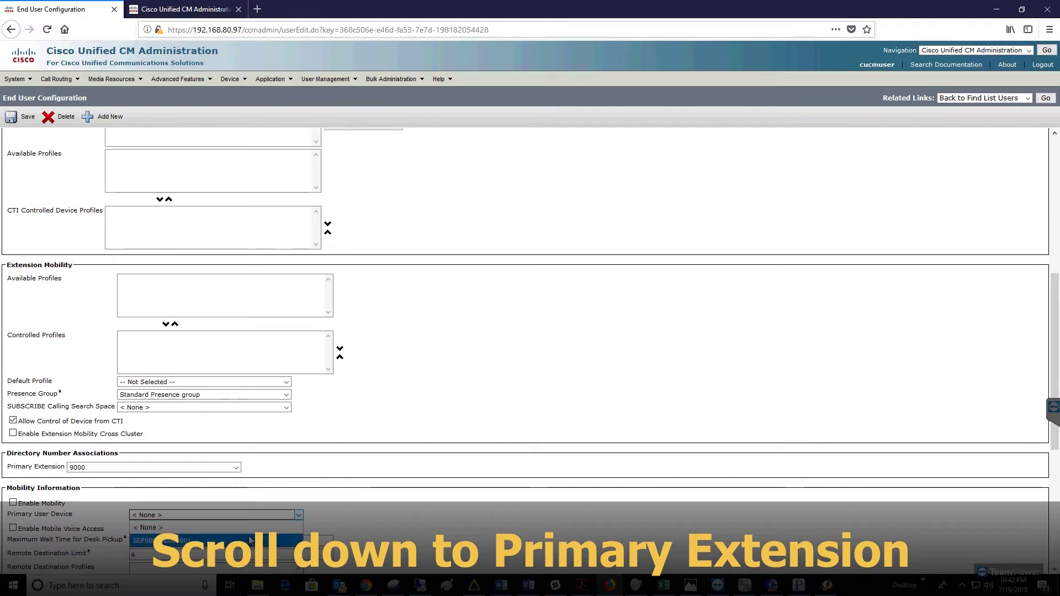
Scroll down user 9000's End User Configuration page
scroll(434, 526, "down", 2)
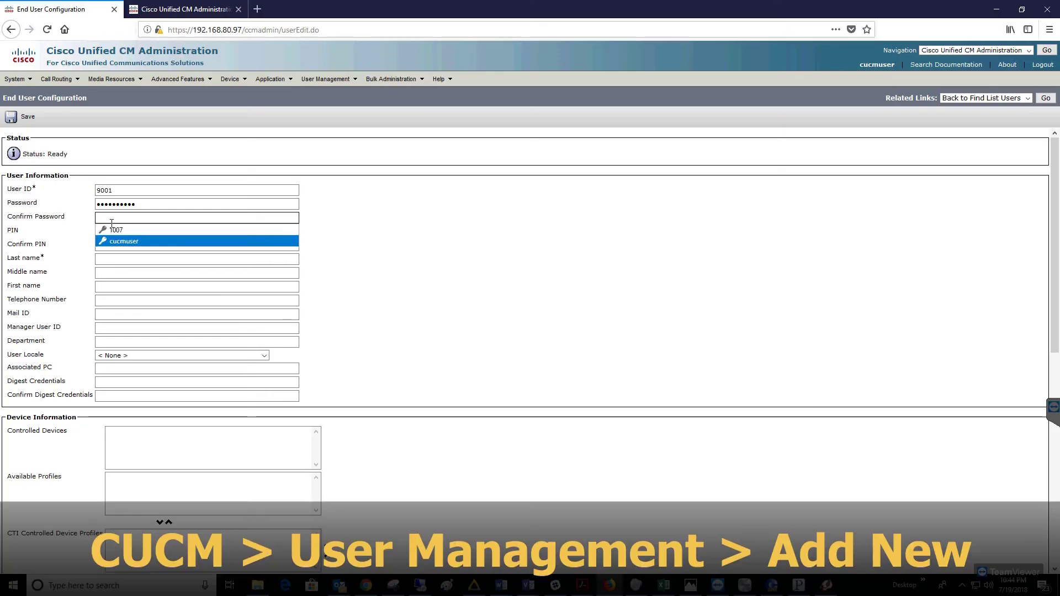
Fill user 9001's digest credentials and set locale to English, United States
left_click(105, 383)
left_click(124, 406)
left_click(105, 396)
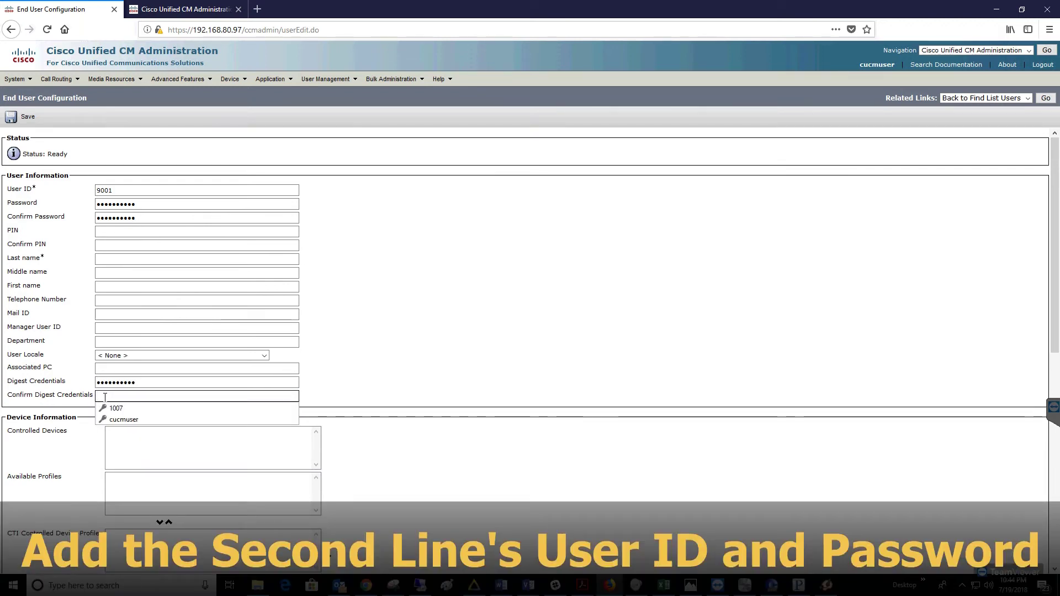
left_click(105, 396)
left_click(105, 396)
left_click(117, 420)
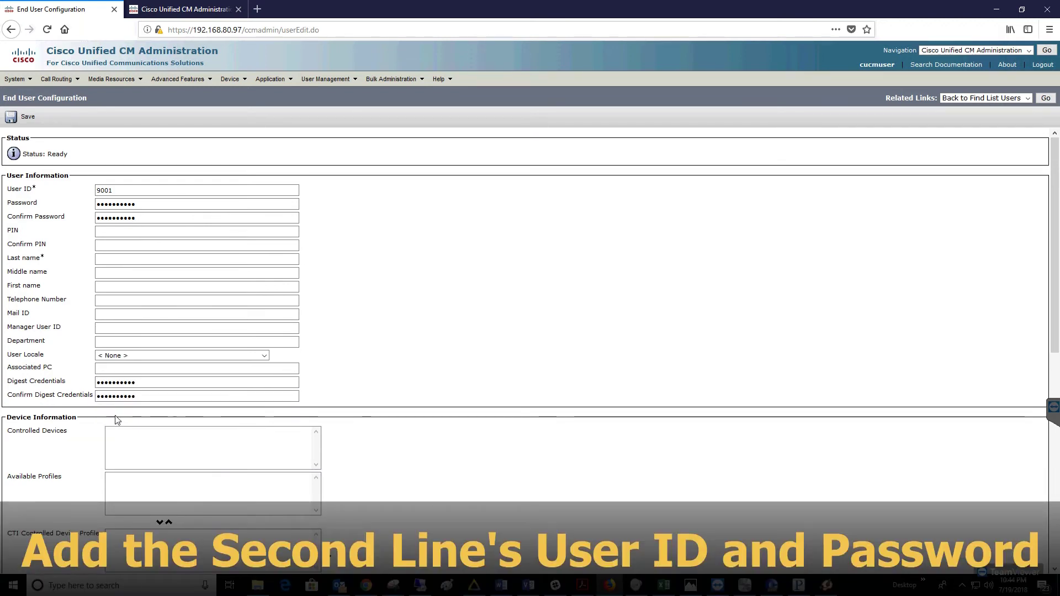
left_click(119, 357)
left_click(127, 381)
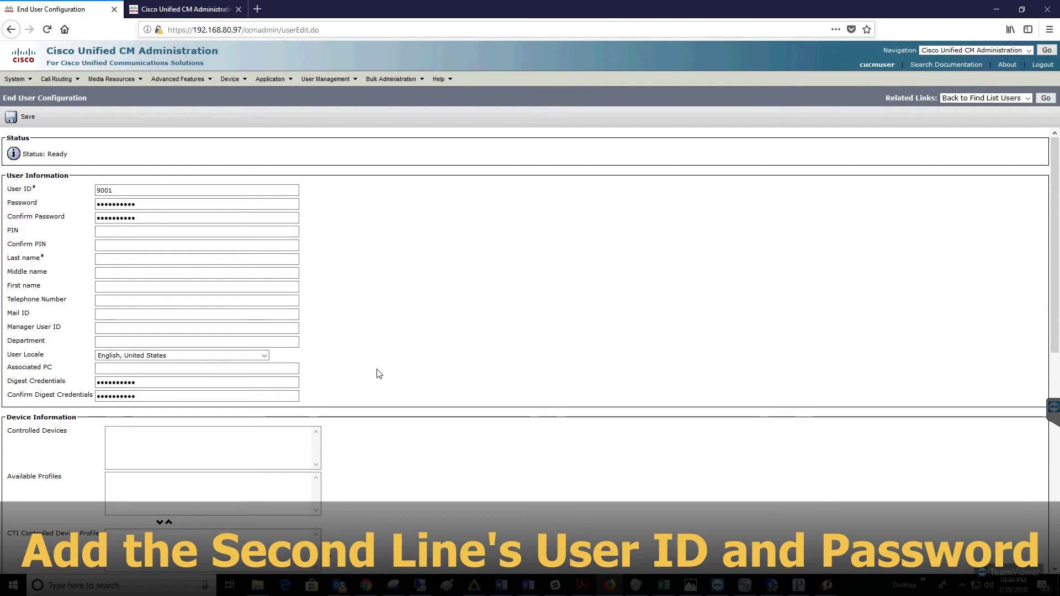
scroll(378, 373, "down", 7)
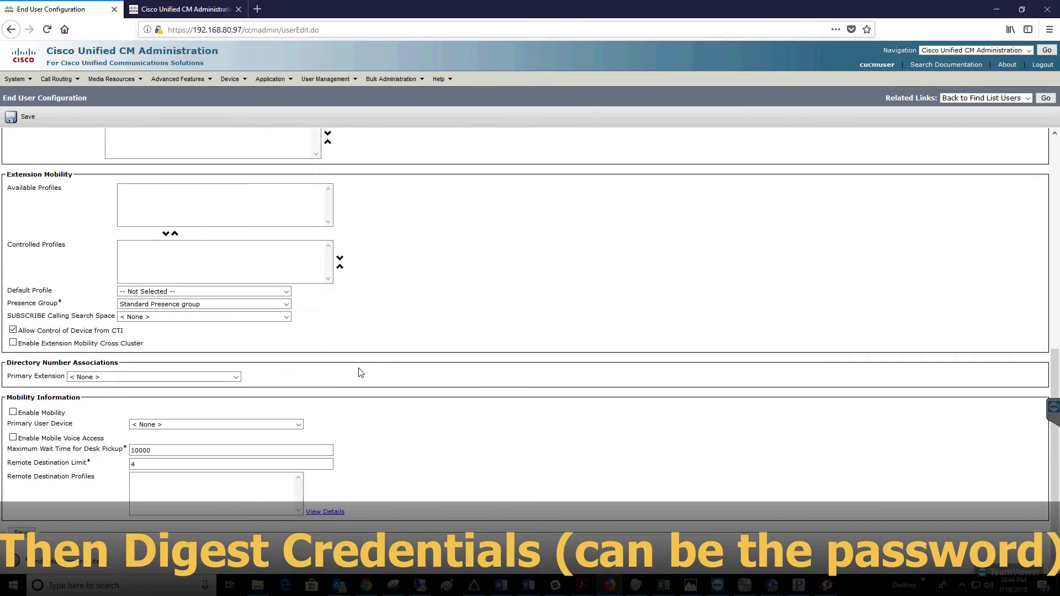
left_click(154, 377)
left_click(110, 386)
Save user 9001 after adding the required last name 9001
left_click(21, 533)
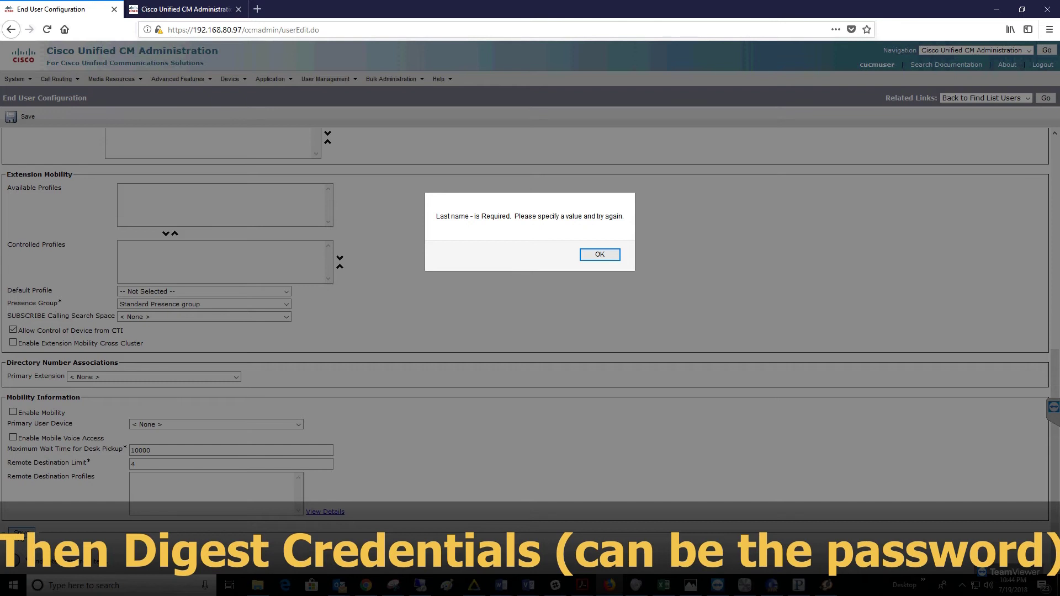
left_click(600, 255)
scroll(596, 256, "up", 8)
left_click(121, 261)
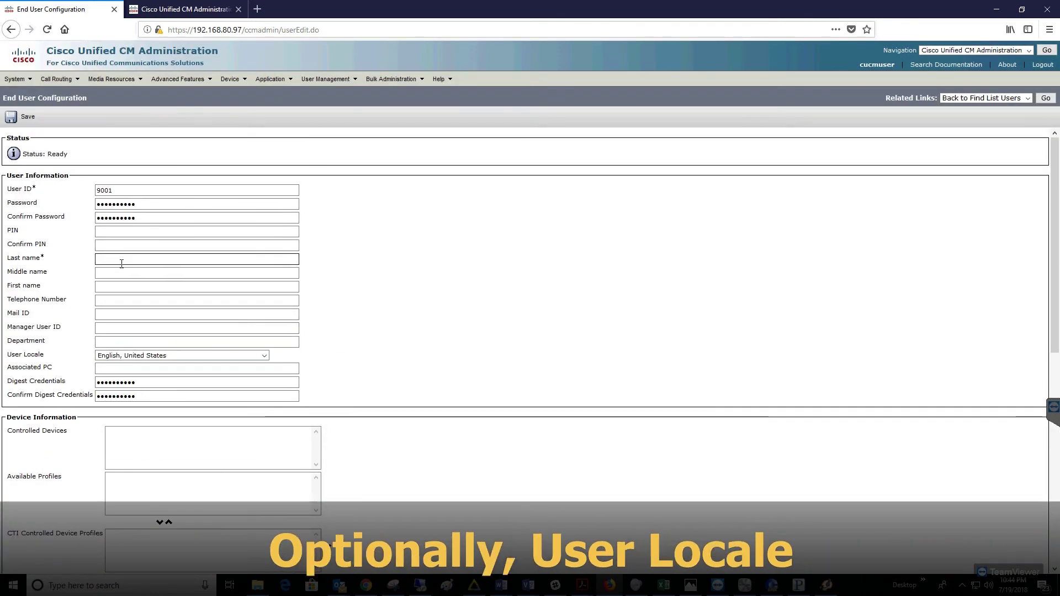
type("9001")
scroll(440, 283, "down", 7)
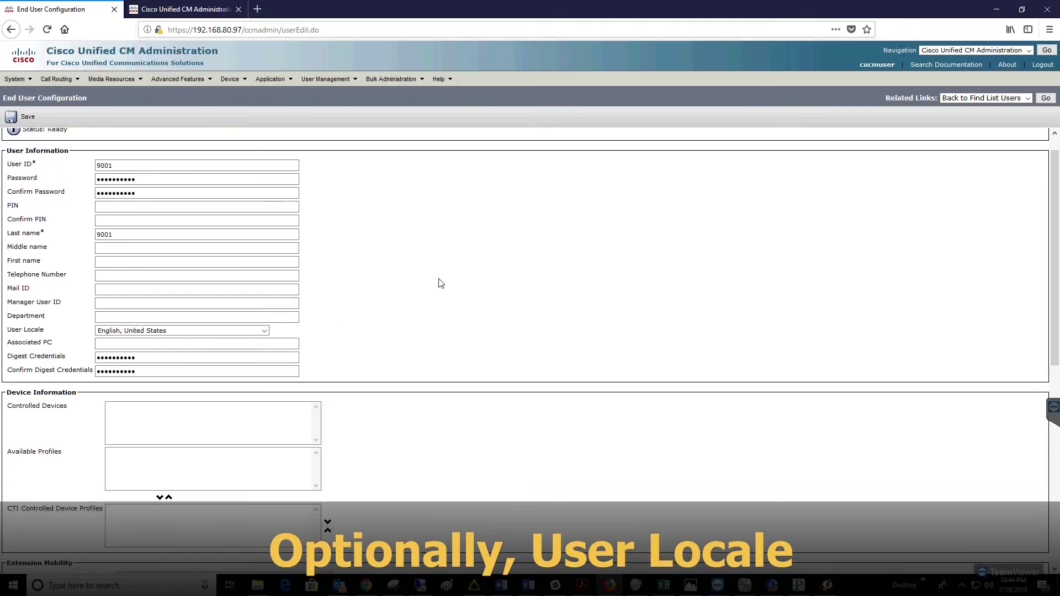
left_click(21, 534)
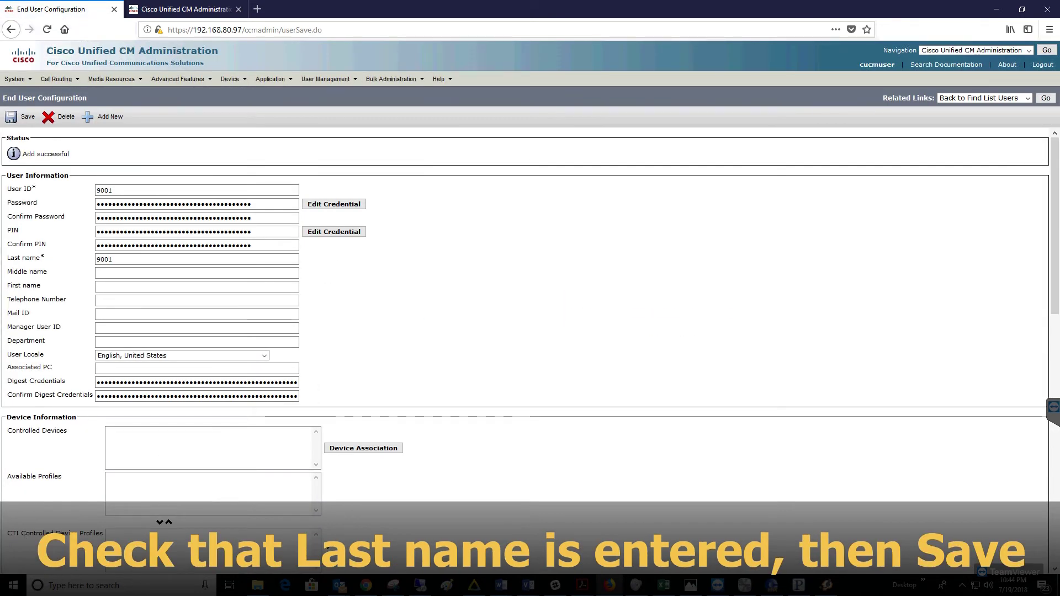
mouse_move(229, 79)
left_click(243, 136)
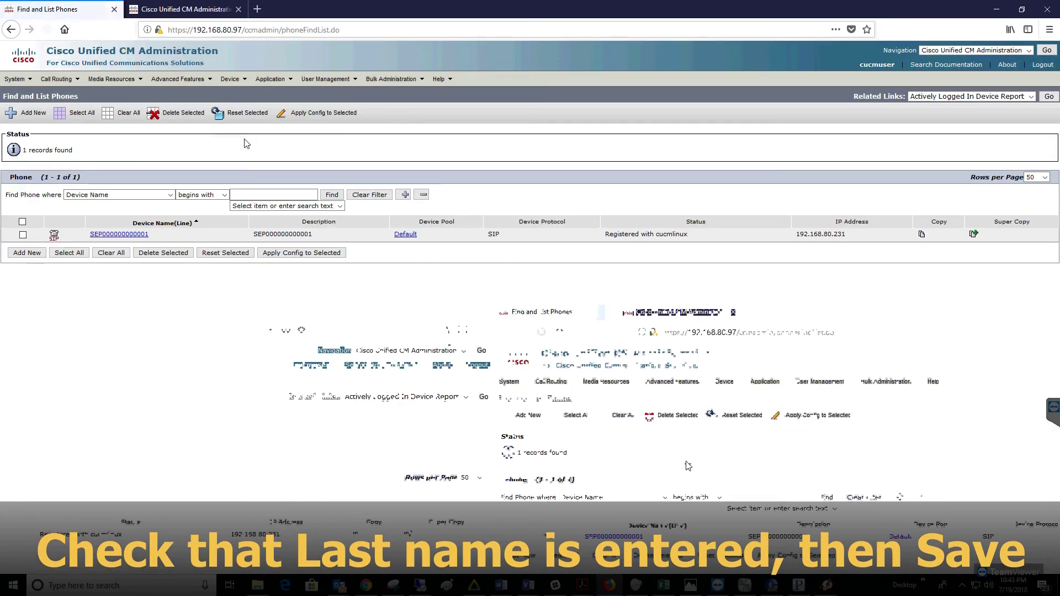
left_click(118, 234)
left_click(111, 220)
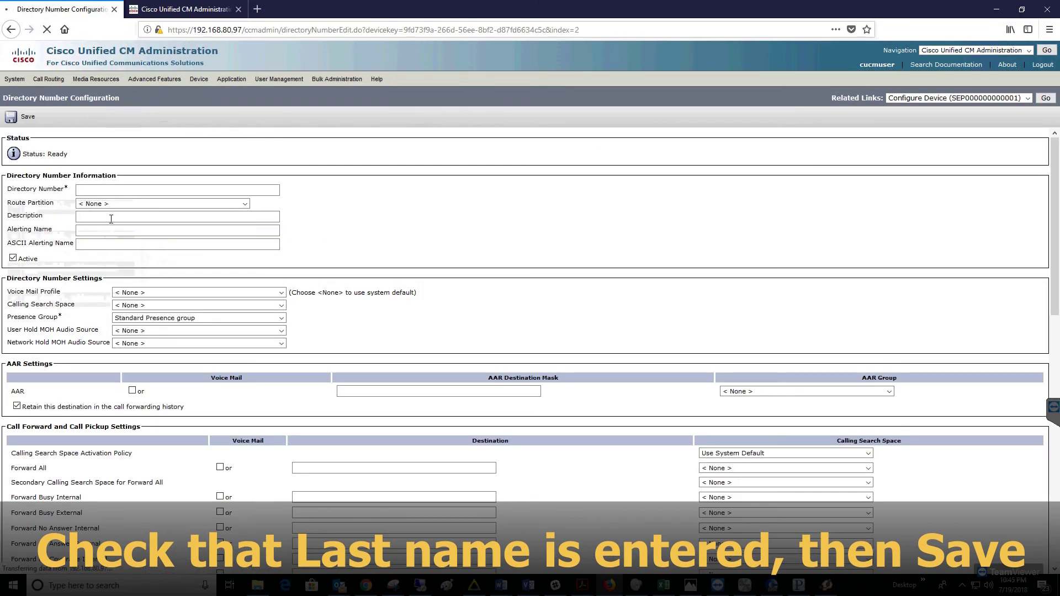
left_click(154, 188)
type("9001")
left_click(339, 215)
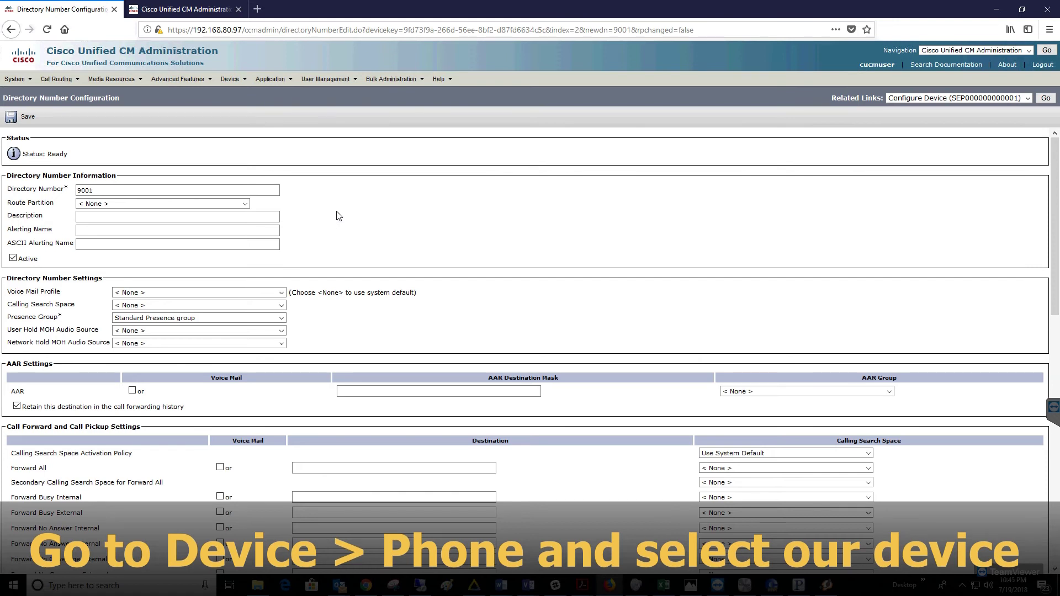
scroll(338, 215, "down", 9)
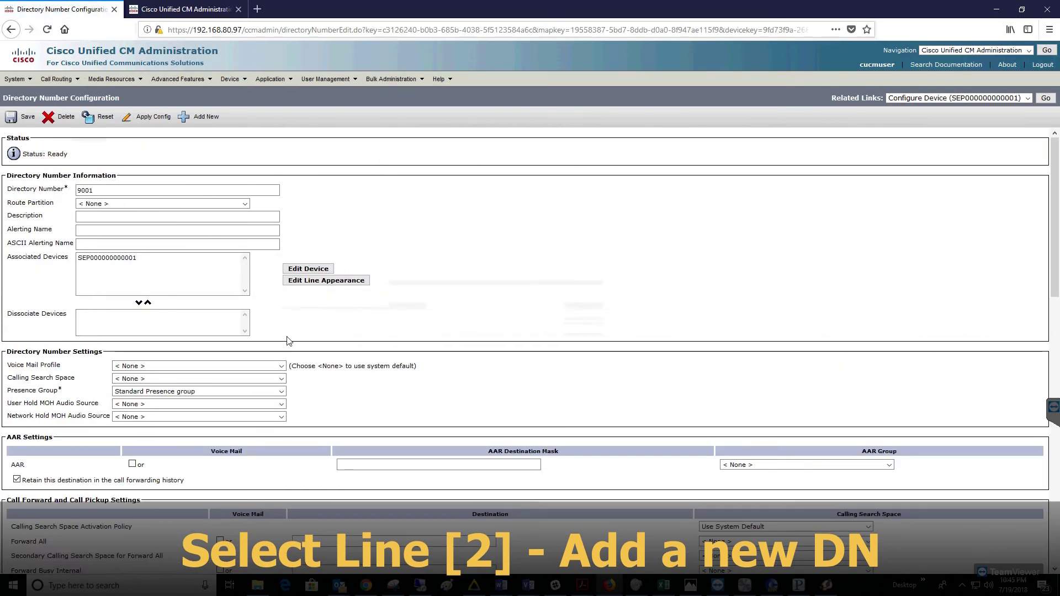
scroll(466, 388, "down", 15)
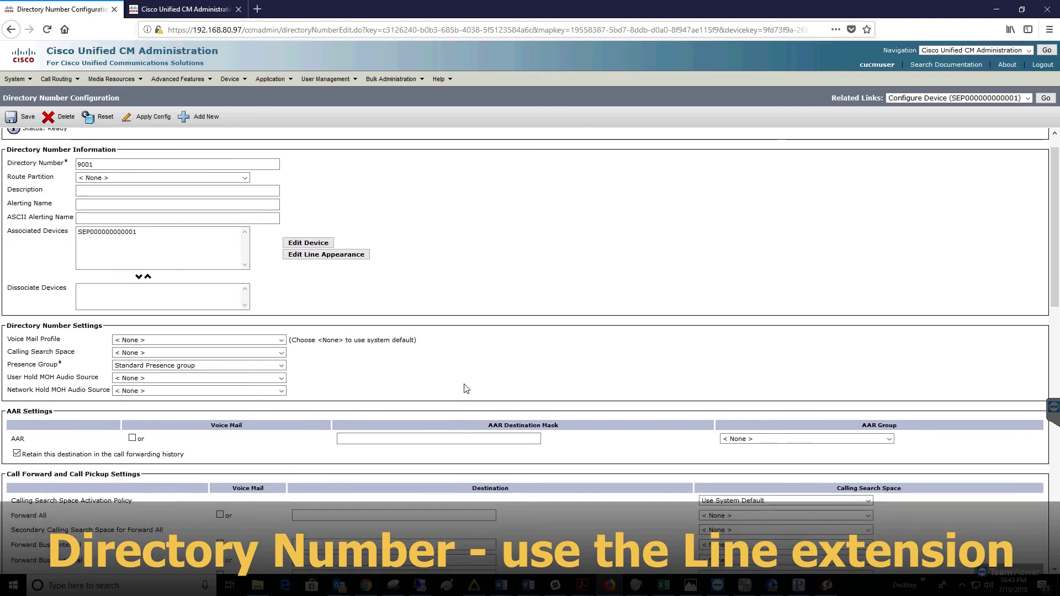
Associate user 9001 with line 9001, save the line, and open user 9001's settings
left_click(175, 525)
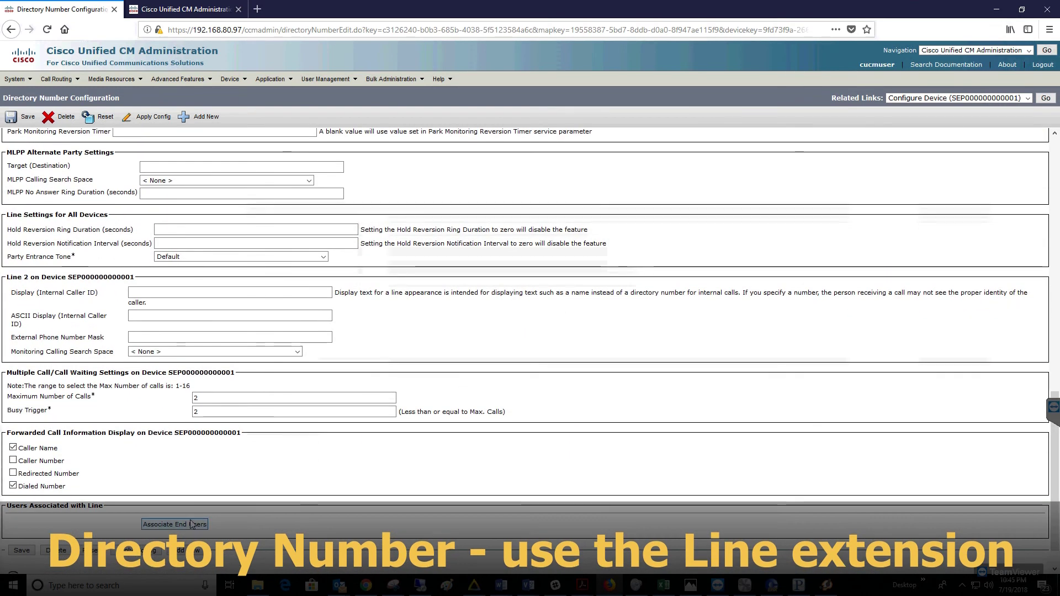
left_click(48, 219)
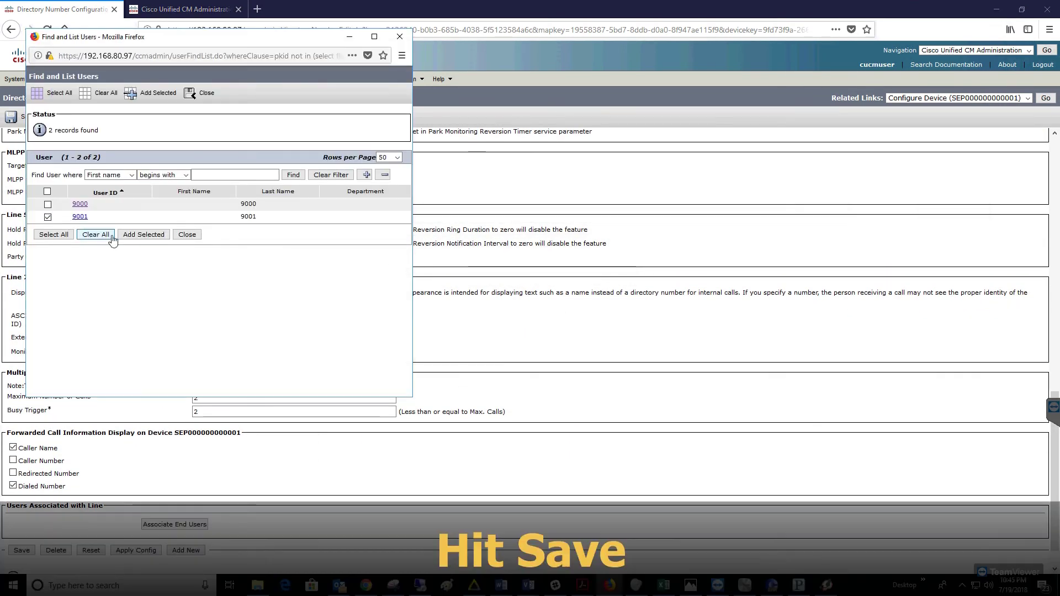
left_click(144, 234)
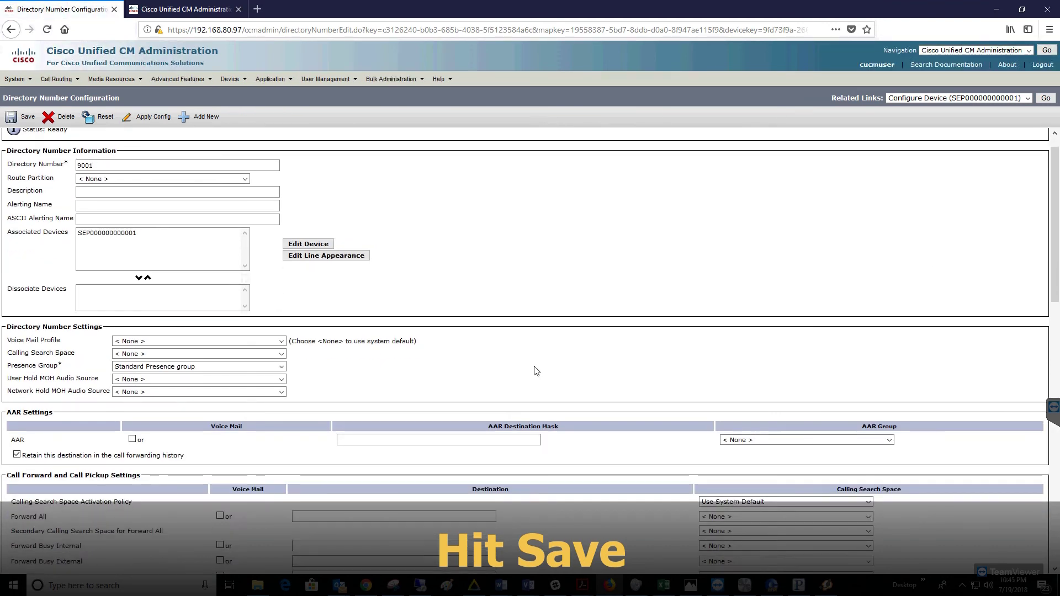
scroll(535, 370, "down", 15)
left_click(64, 490)
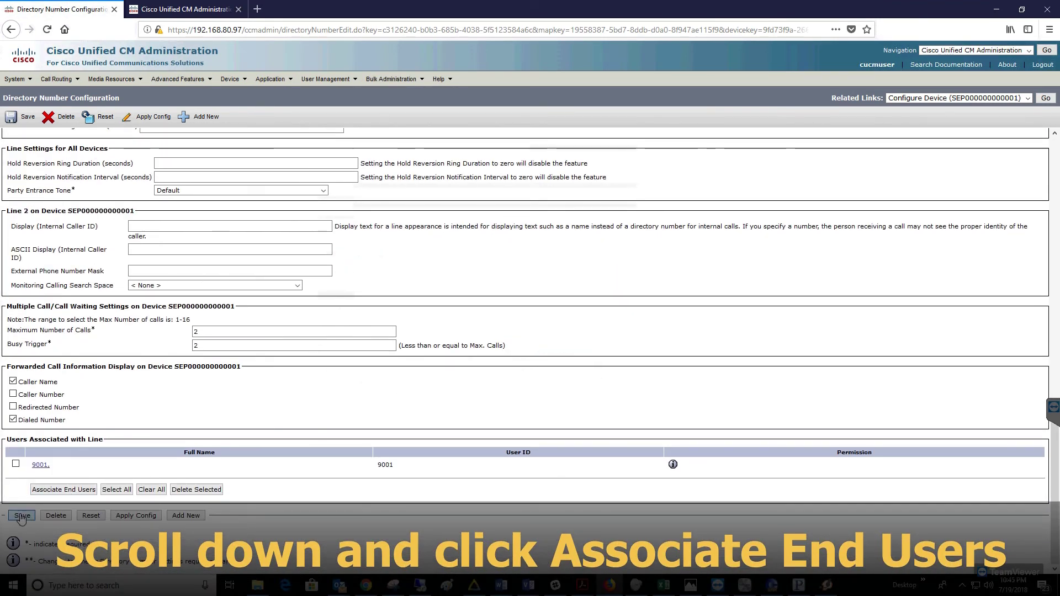
scroll(517, 397, "down", 15)
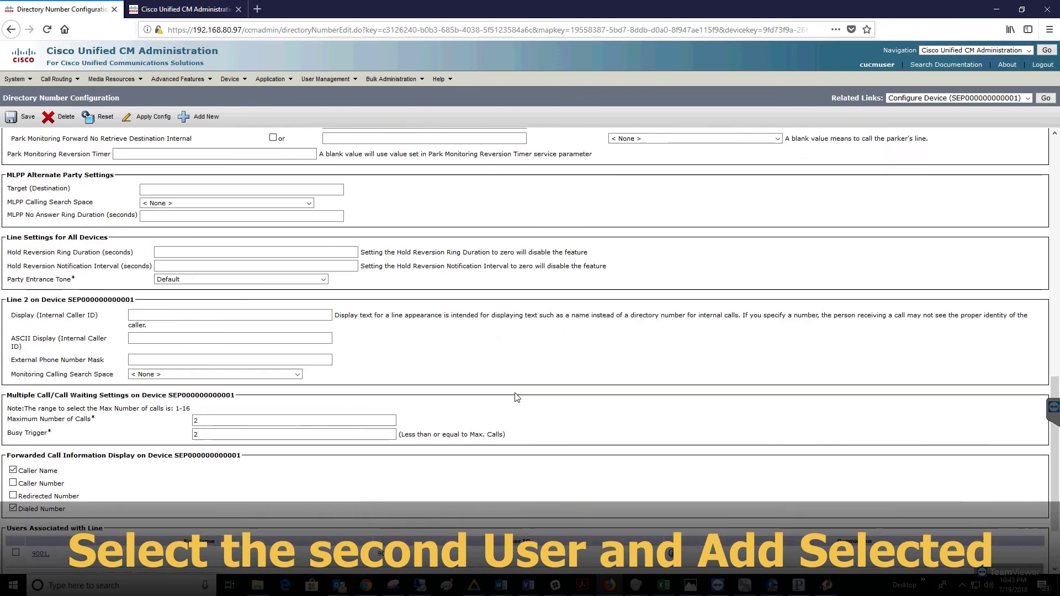
left_click(38, 469)
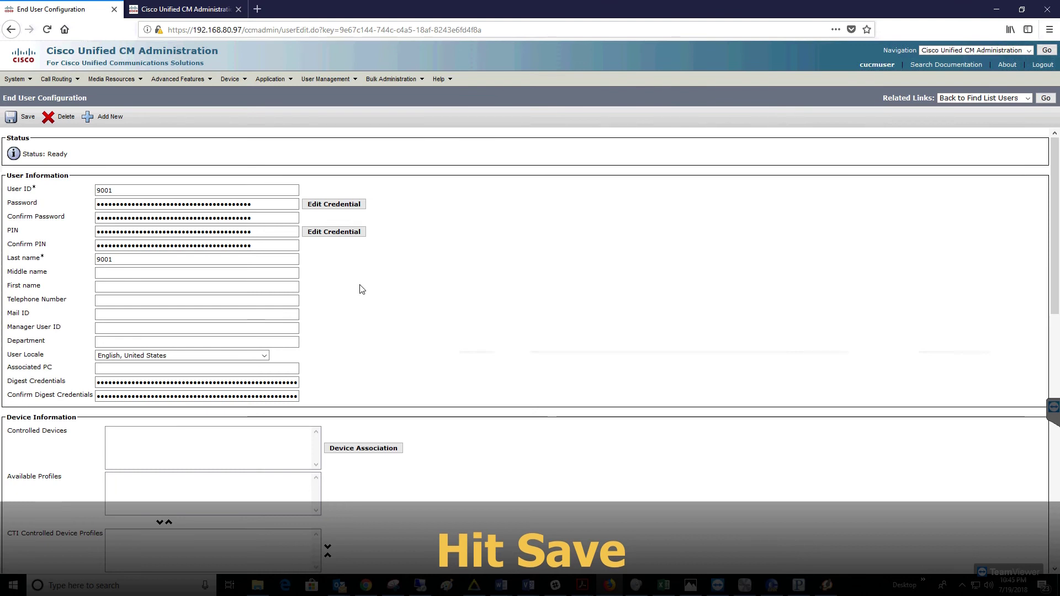
left_click(364, 448)
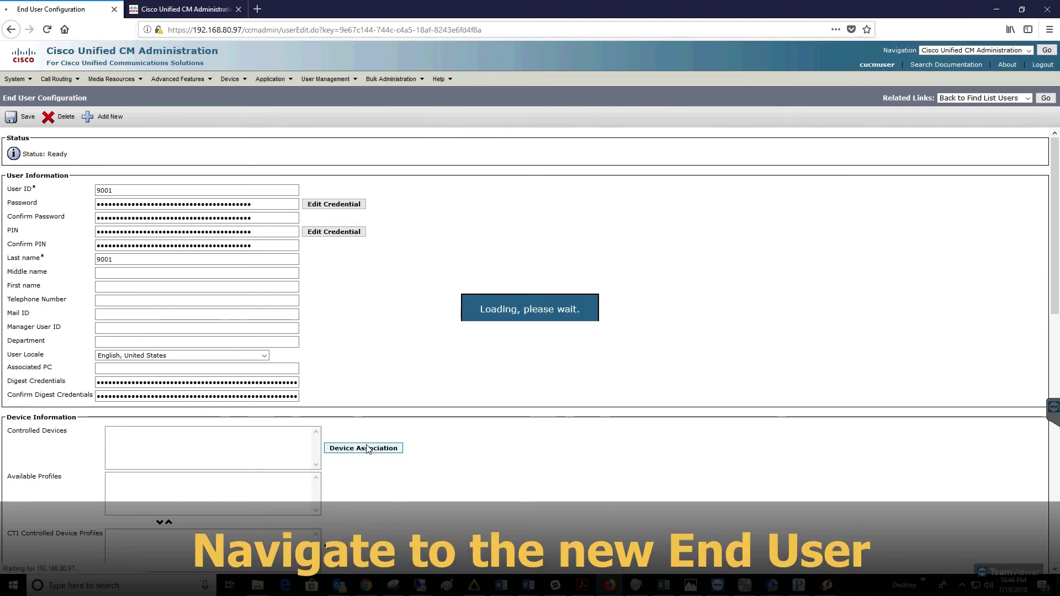
left_click(47, 265)
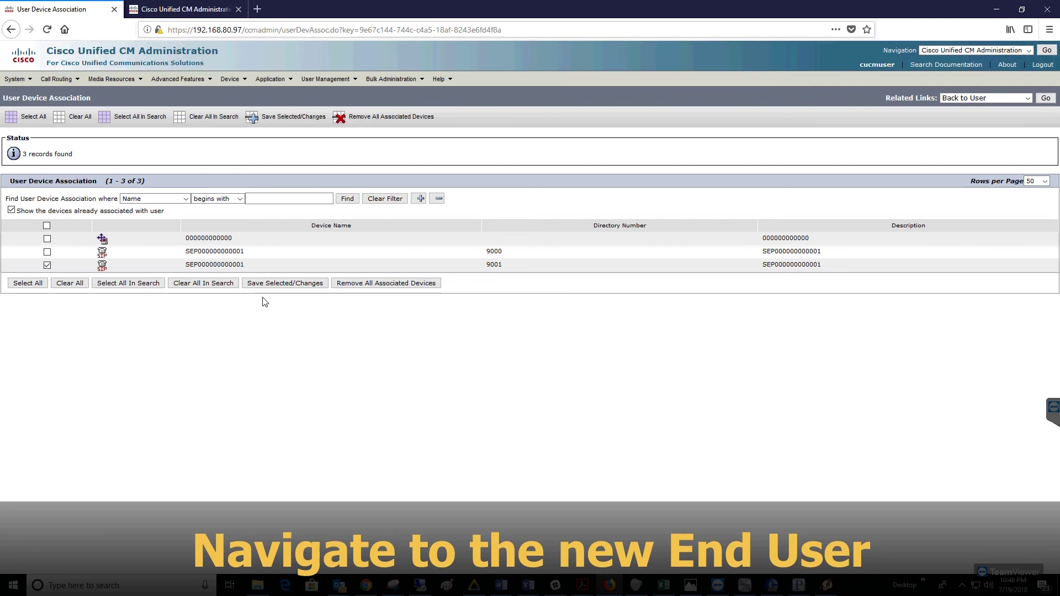
left_click(281, 284)
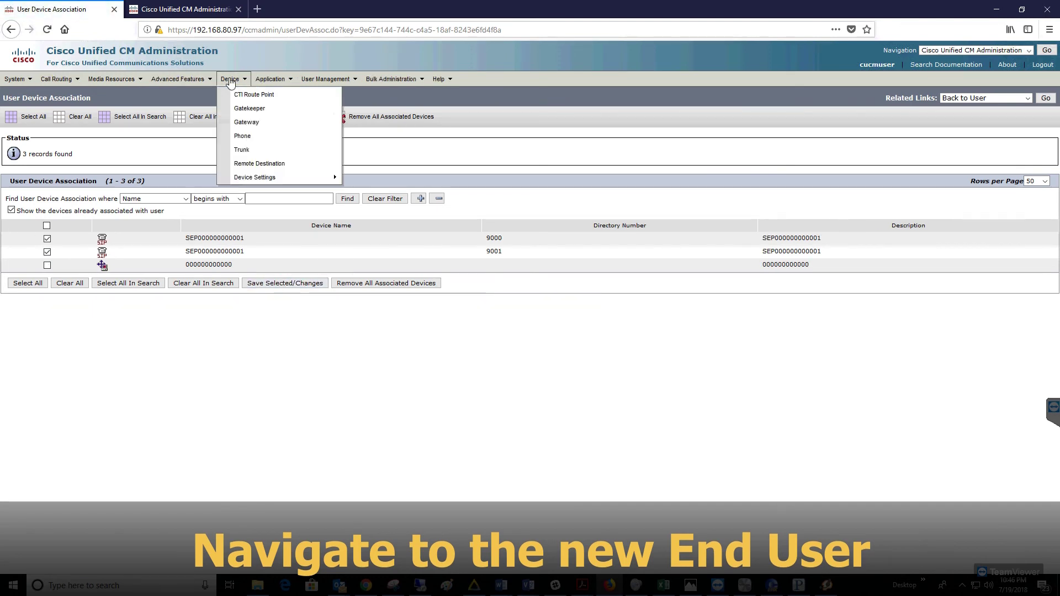
Set end user 9001's primary extension to 9001, save, and bring up the Clear-Com LQ page
mouse_move(318, 82)
left_click(326, 135)
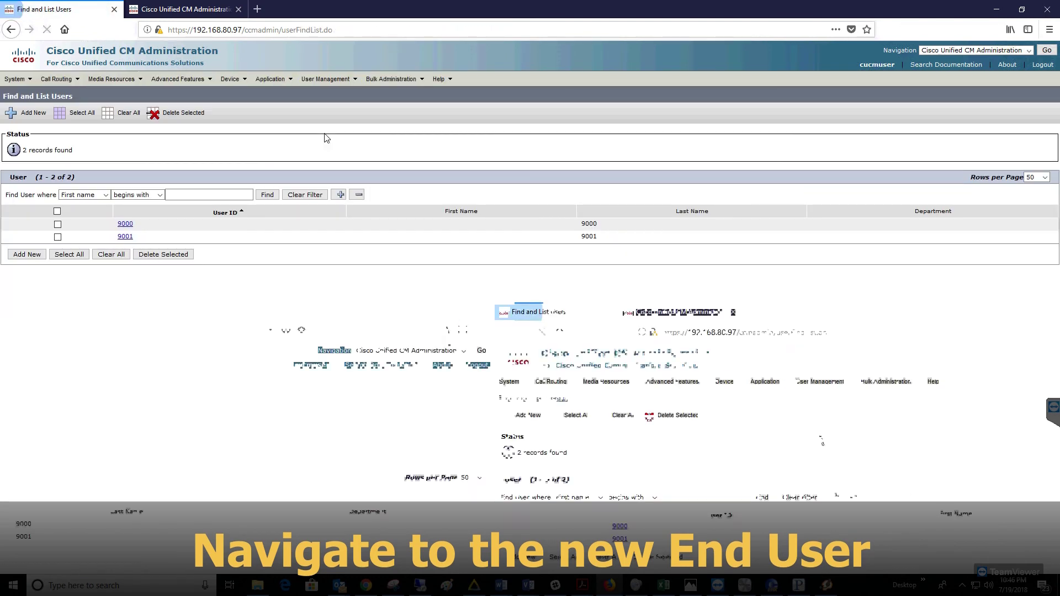
left_click(125, 236)
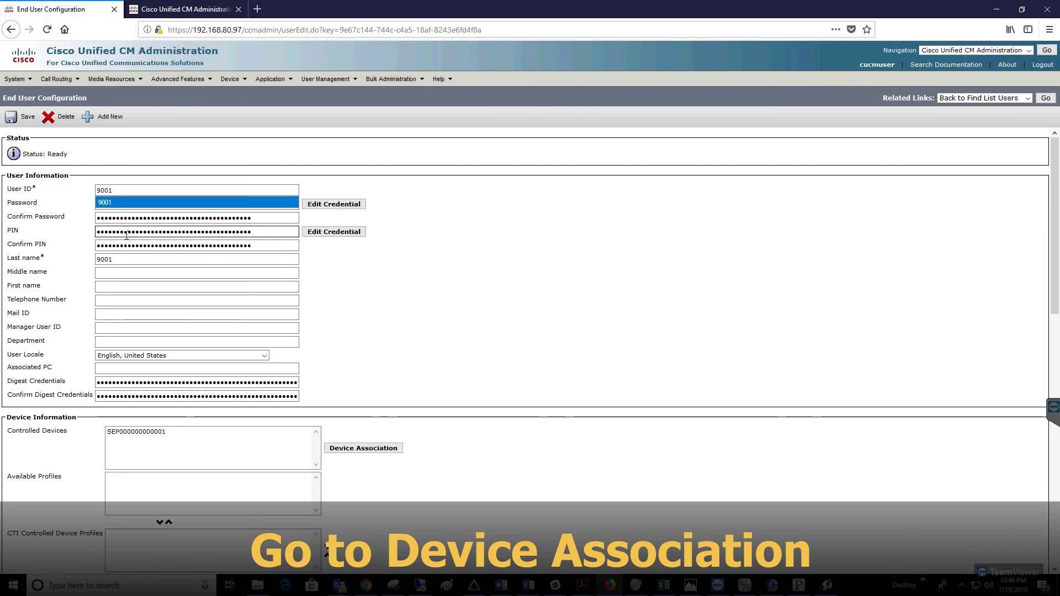
scroll(463, 313, "down", 10)
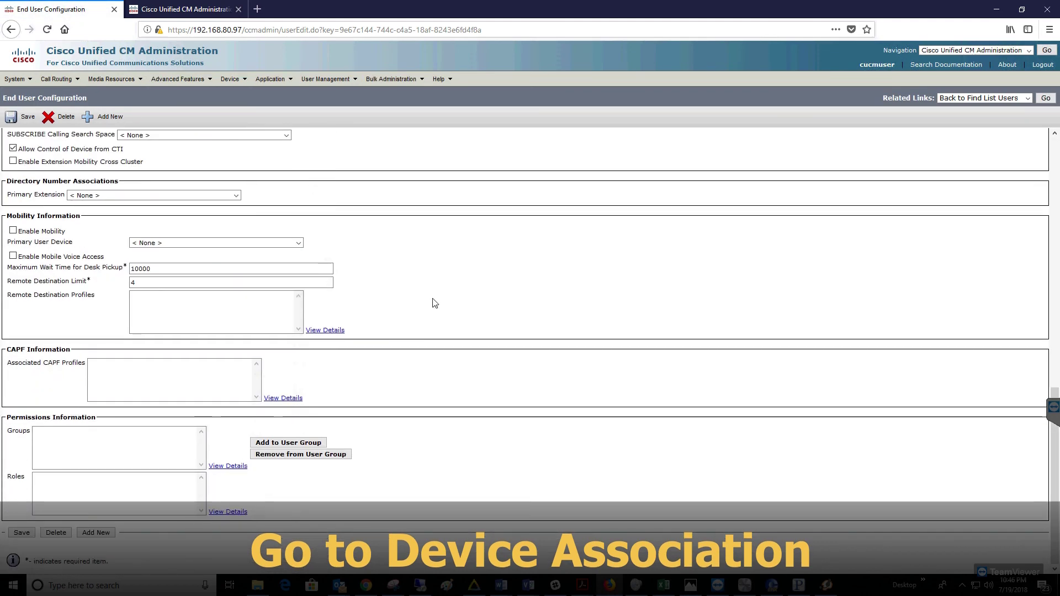
left_click(220, 244)
left_click(219, 243)
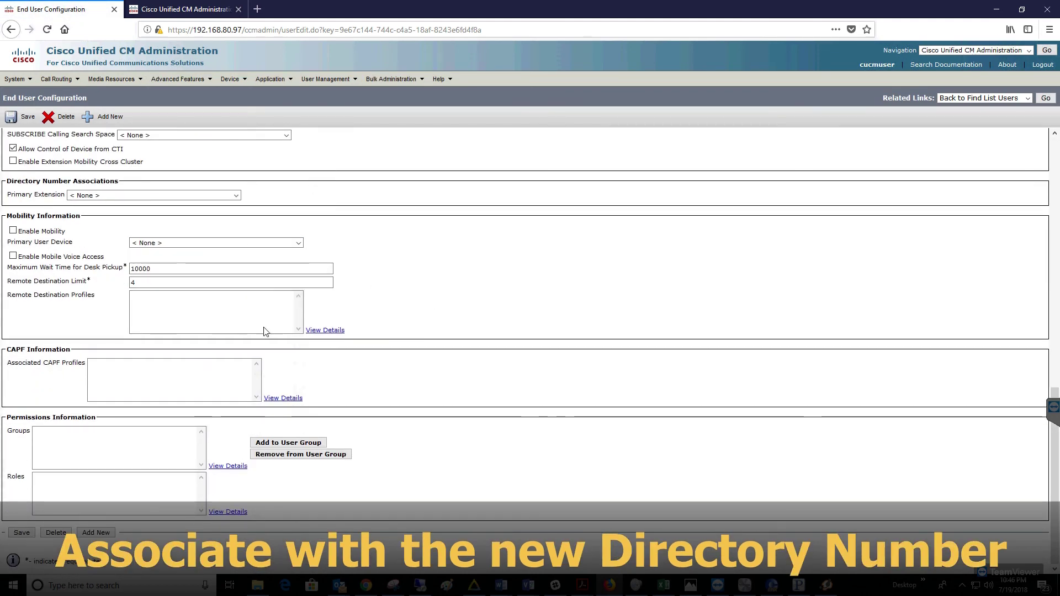
left_click(166, 195)
left_click(99, 218)
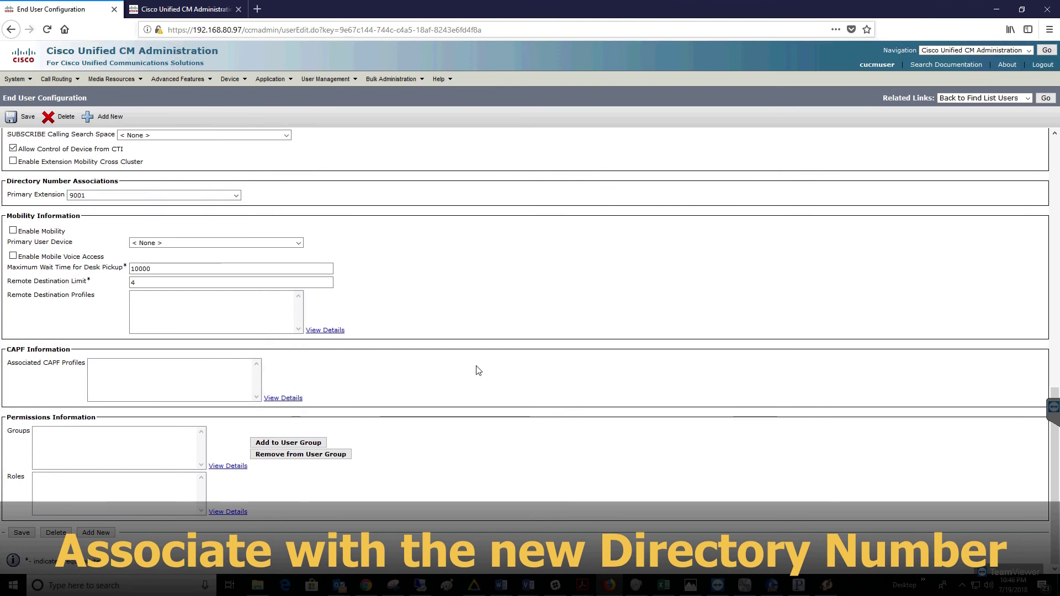
left_click(22, 533)
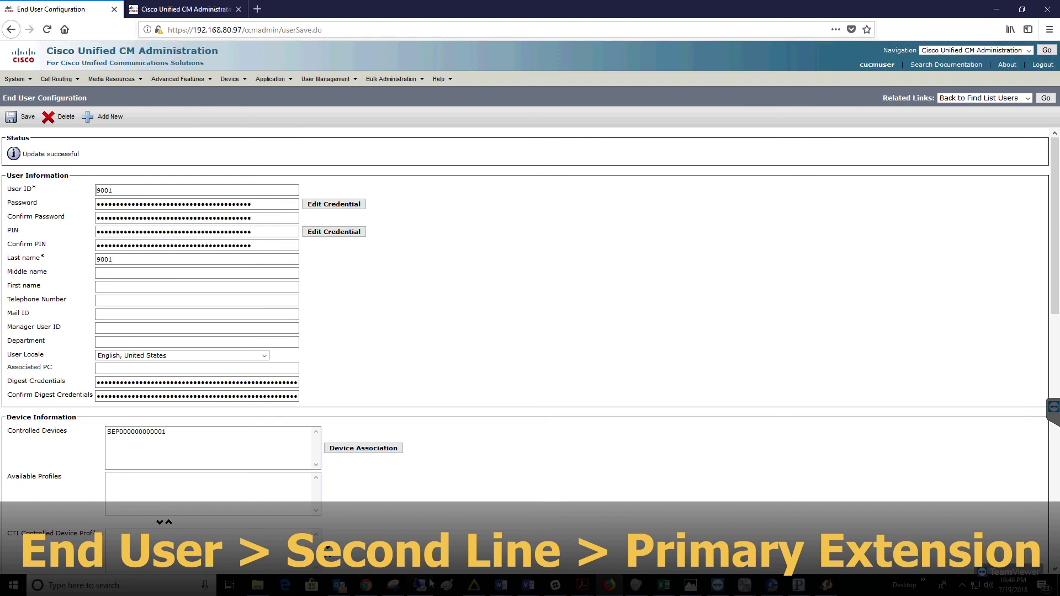
left_click(369, 584)
Start a new SIP account below 9000 with label 9001 and user 9001
left_click(159, 341)
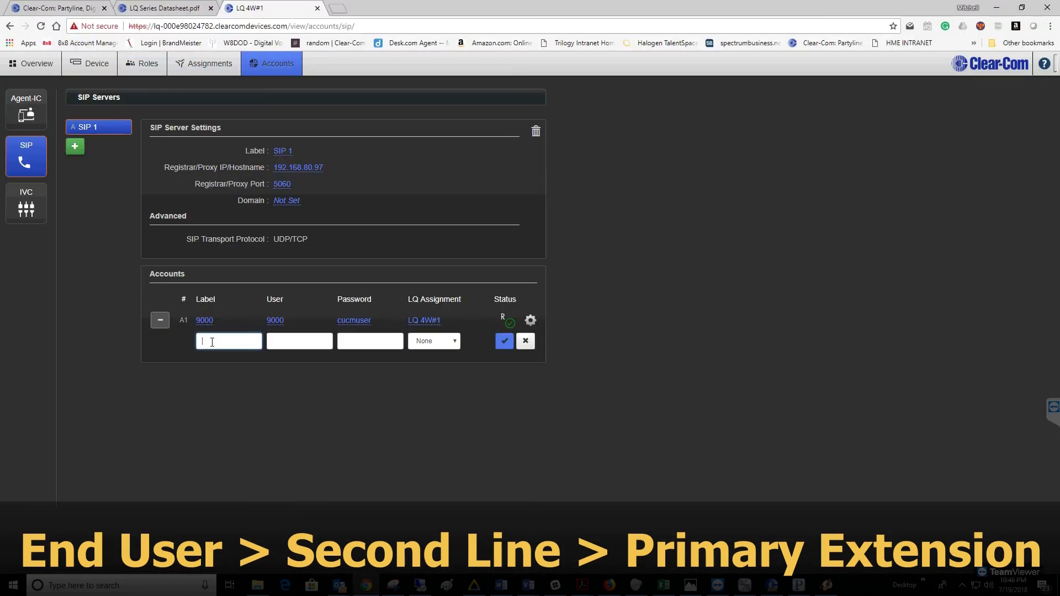
type("9001")
left_click(286, 342)
type("9001")
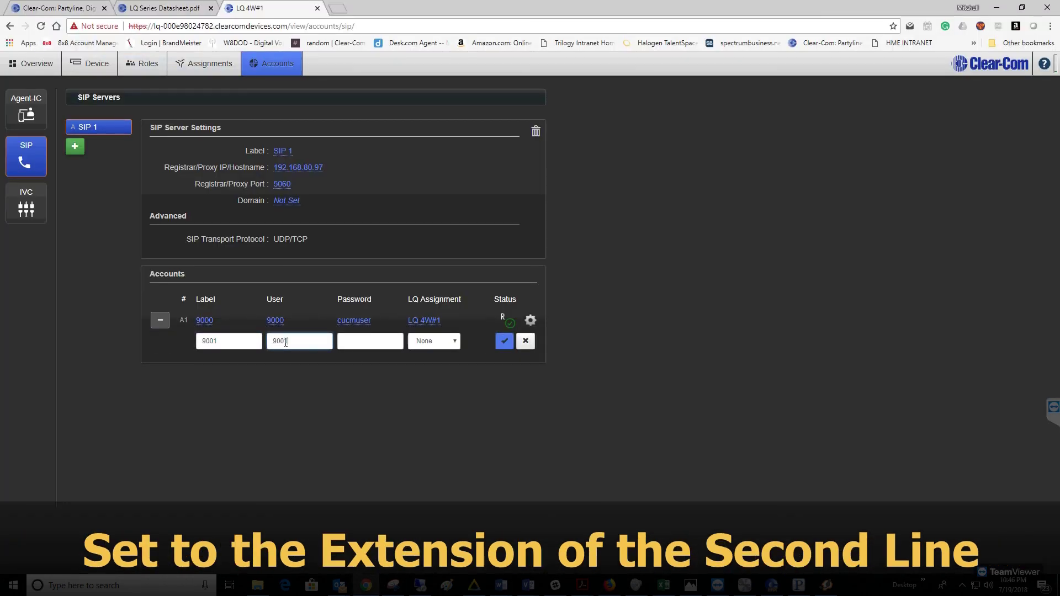